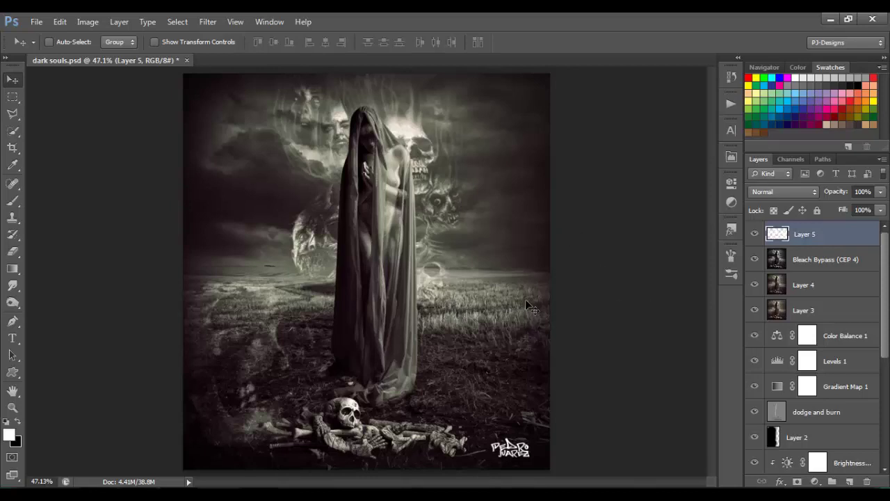
Open the dark_stream landscape image from the tutorial folder as a separate Photoshop document and desaturate it
key(alt+Tab)
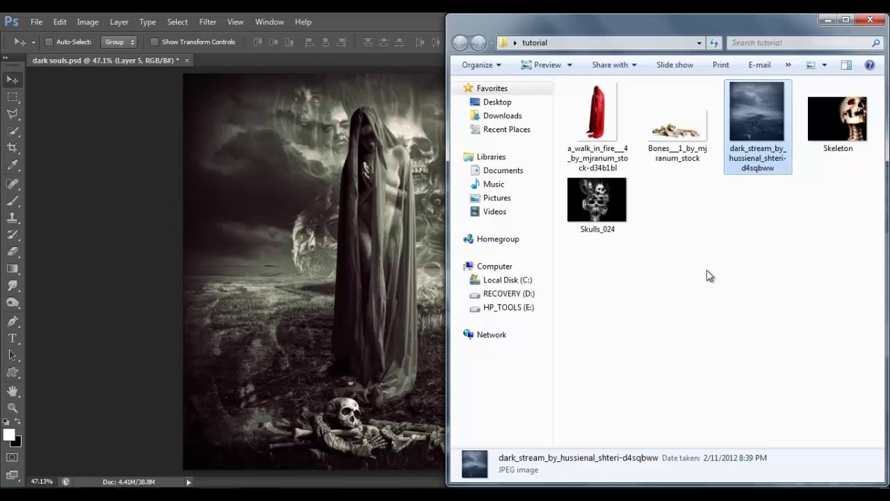
drag(765, 110, 570, 392)
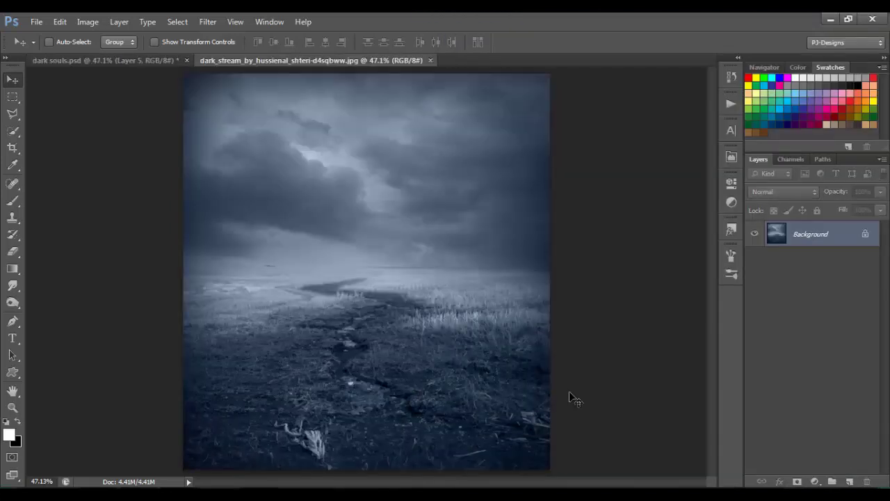
key(ctrl+shift+u)
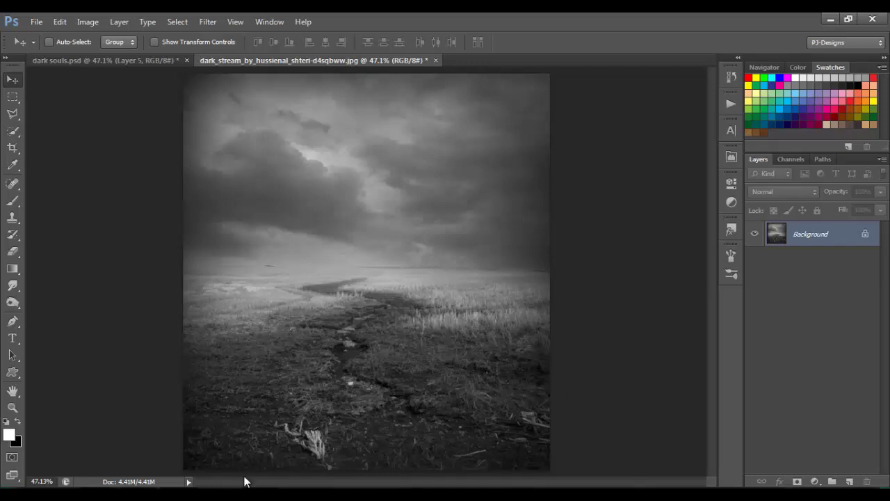
Place the a_walk_in_fire figure image in the centre of the landscape, scaled to about 36.49% and rotated about -4.13°
mouse_move(152, 485)
click(144, 431)
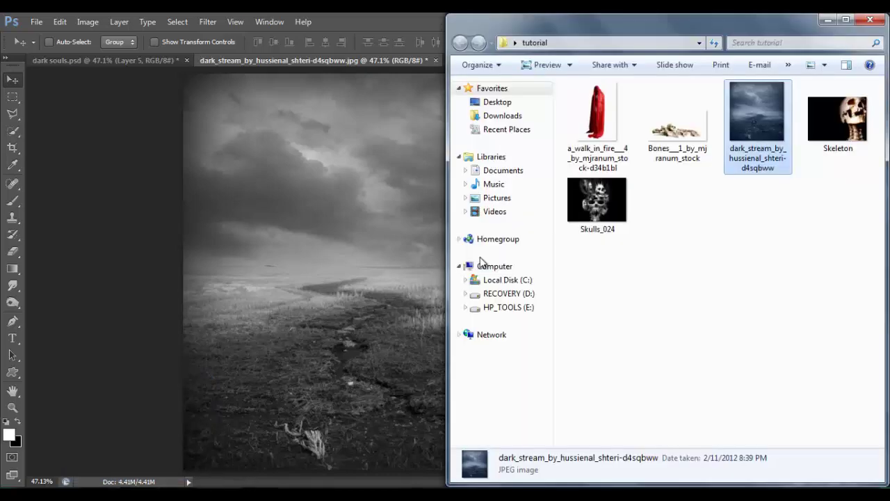
drag(597, 115, 387, 315)
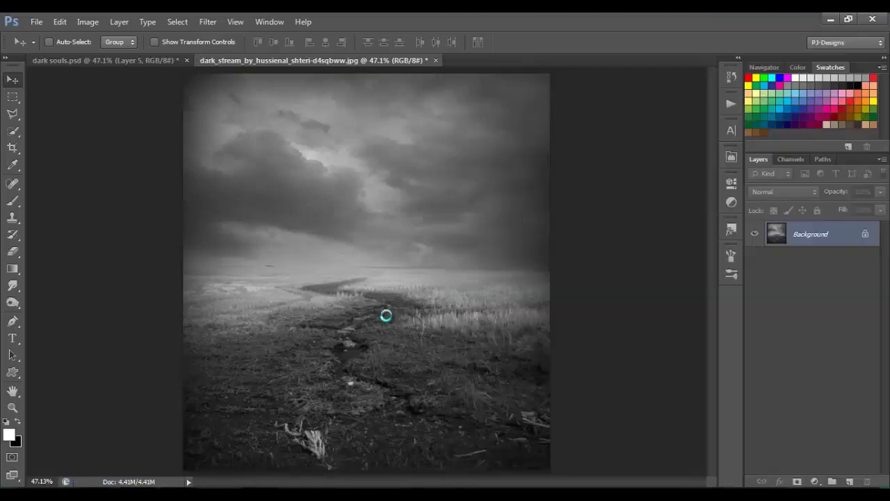
drag(352, 206, 361, 211)
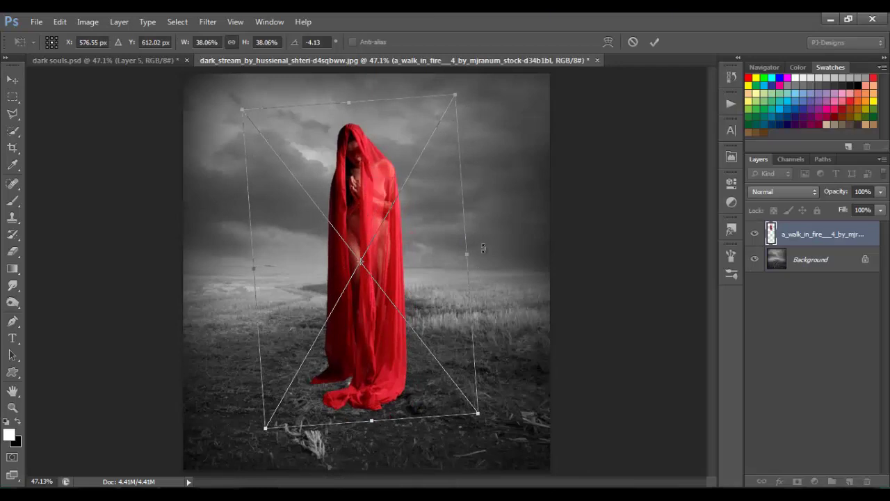
drag(242, 109, 252, 123)
drag(348, 181, 349, 181)
click(655, 43)
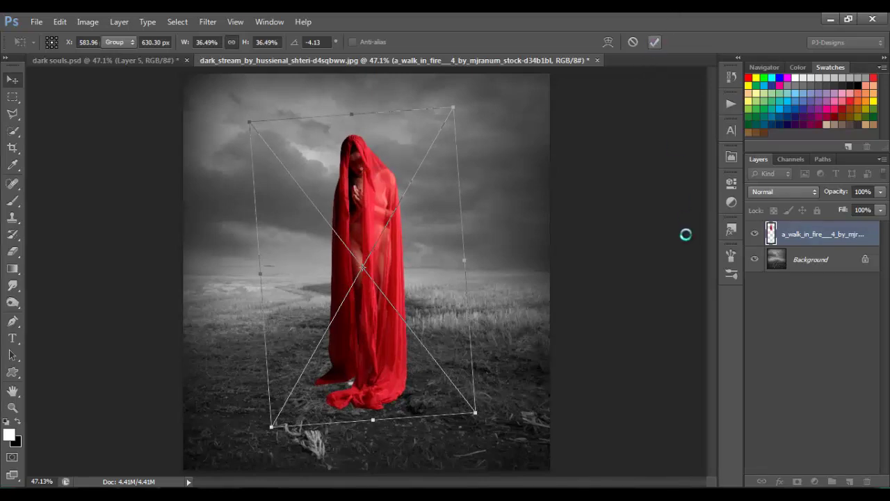
Rasterize the cloaked figure's layer and desaturate it
right_click(842, 236)
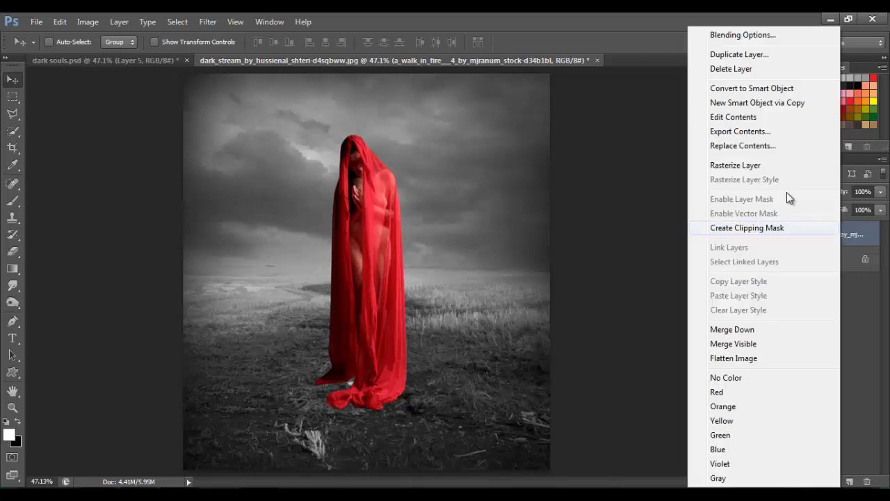
click(756, 169)
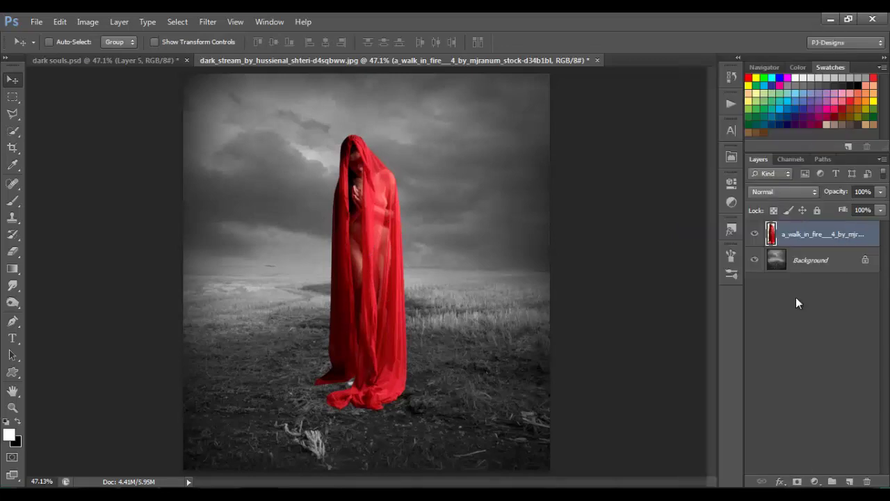
key(ctrl+shift+u)
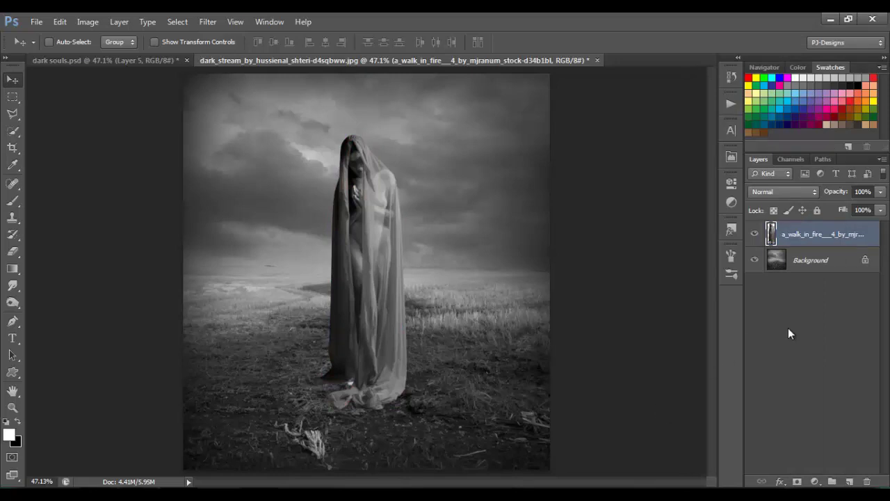
Add a Curves adjustment layer clipped to the cloaked figure's layer
click(816, 482)
click(810, 276)
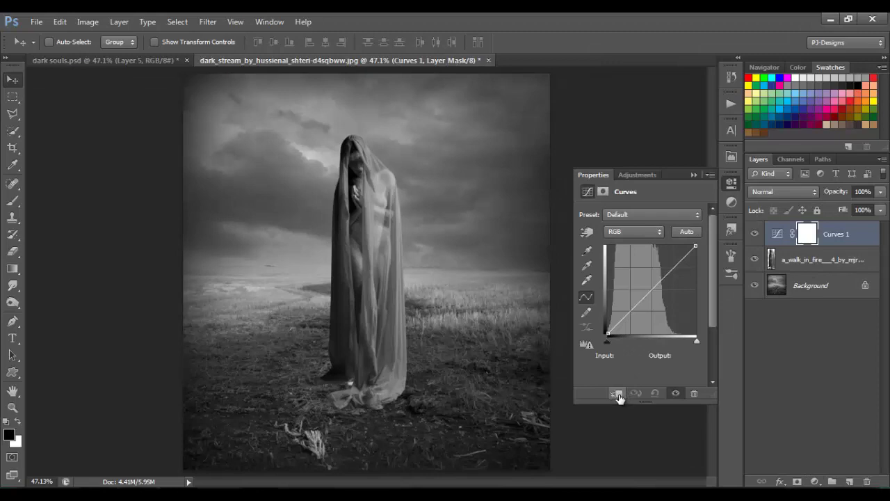
click(617, 394)
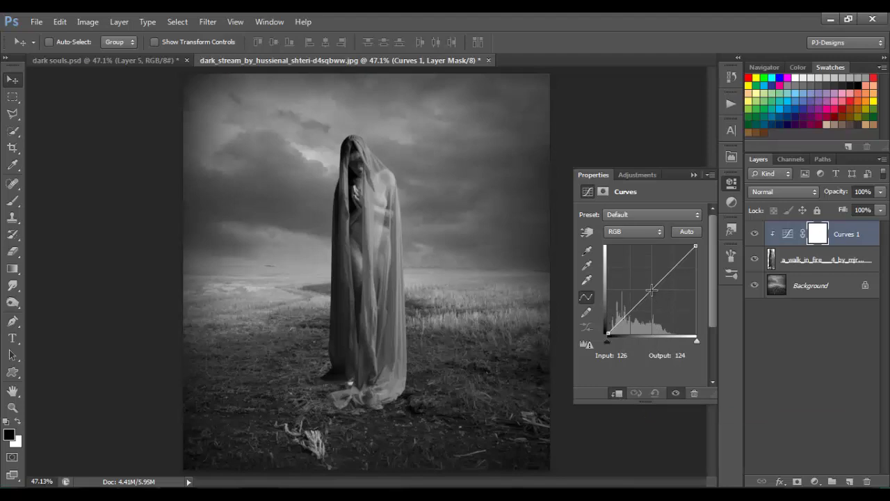
Add a midtone curve point at input 134, output 124 and a highlight point at about input 202, output 203
click(652, 290)
drag(652, 290, 654, 290)
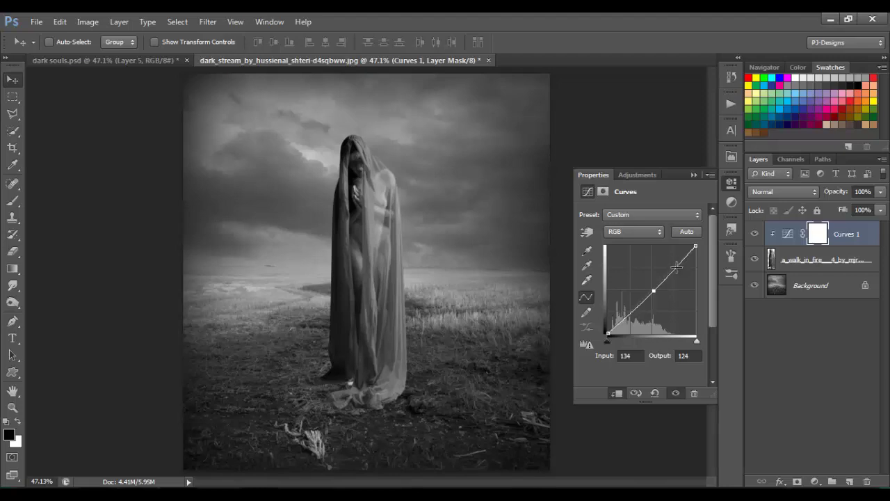
click(677, 266)
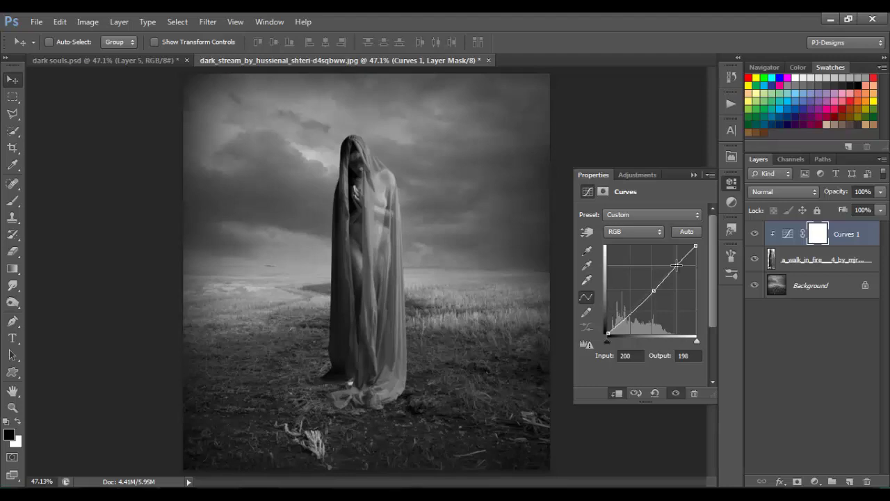
drag(676, 265, 677, 263)
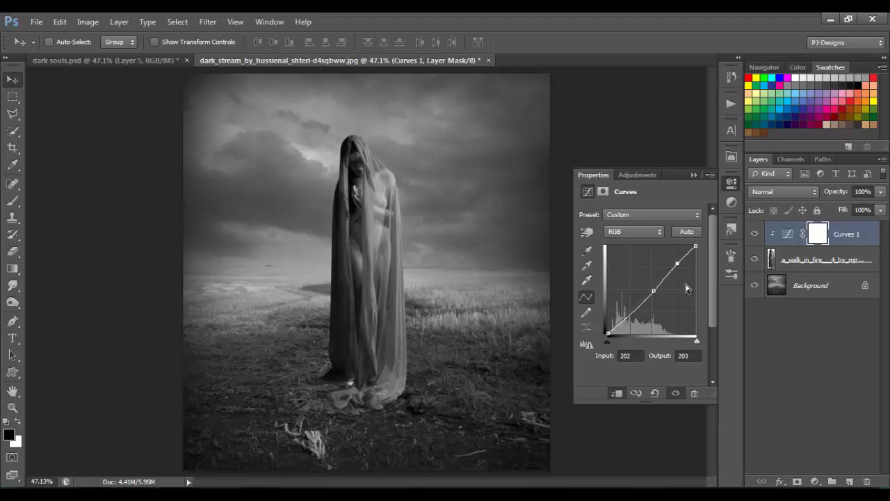
drag(677, 263, 678, 263)
Compare the figure with and without the curve, and adjust its points to 204/209 in the highlights and 136/124 in the midtones
click(757, 235)
click(756, 234)
drag(678, 264, 679, 262)
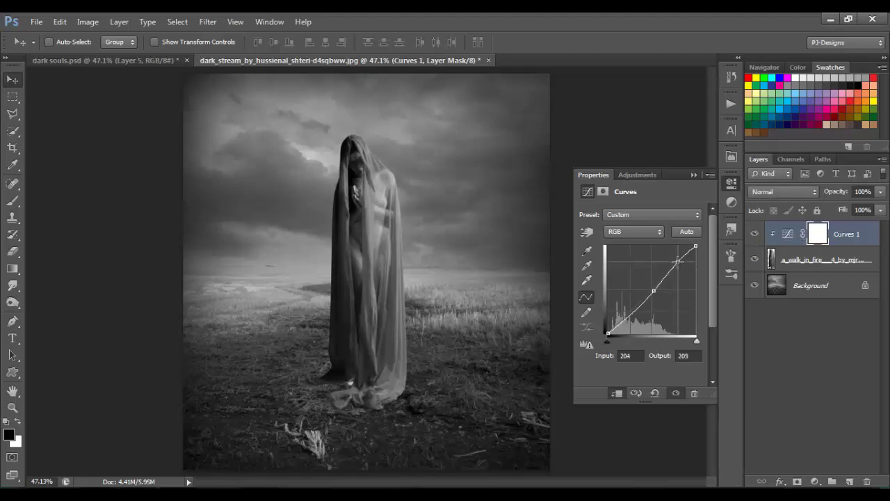
click(655, 292)
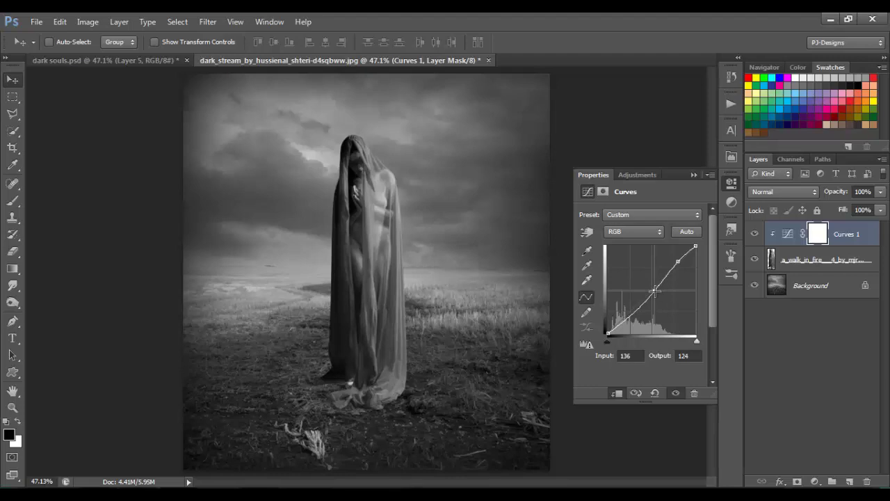
click(755, 234)
click(756, 236)
click(694, 175)
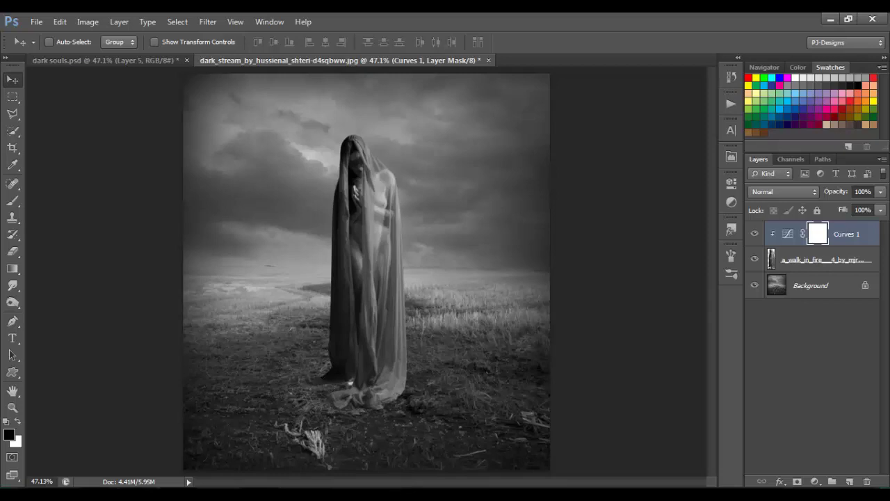
Place the Bones image from the tutorial folder into the scene and move it down to the ground
key(alt+Tab)
click(738, 252)
drag(677, 139, 357, 382)
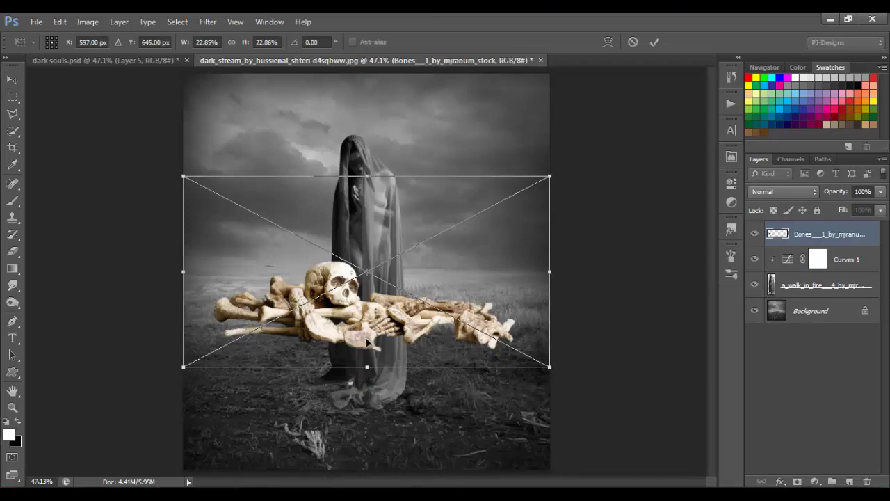
drag(368, 341, 371, 440)
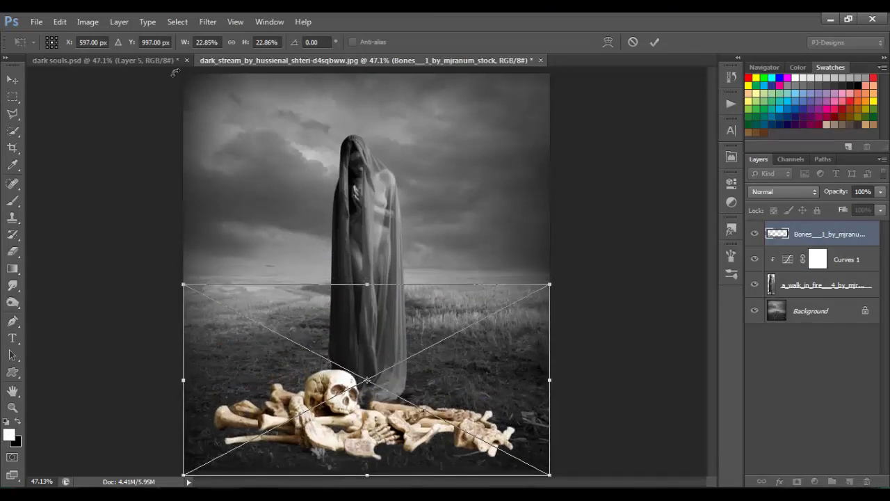
Link the proportions, scale the bones to about 14.83%, and position them on the ground just in front of the figure
click(232, 41)
drag(183, 284, 273, 349)
drag(411, 387, 371, 382)
drag(511, 329, 500, 335)
drag(472, 383, 436, 418)
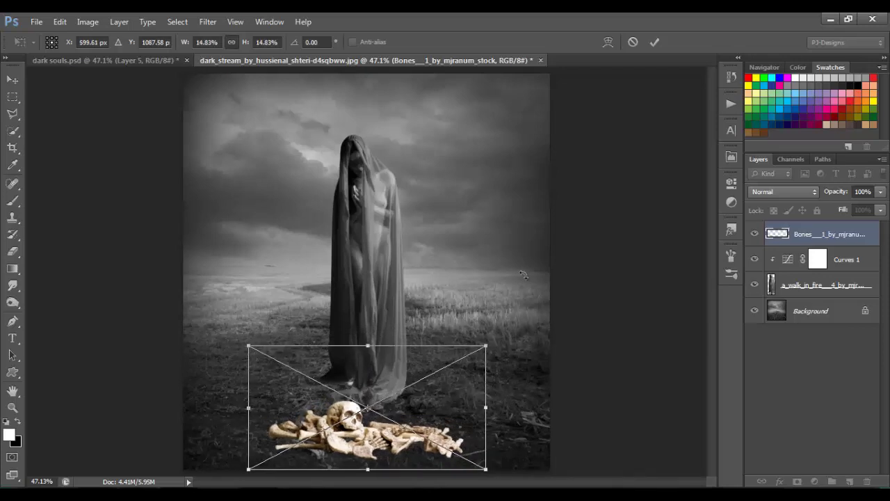
click(655, 43)
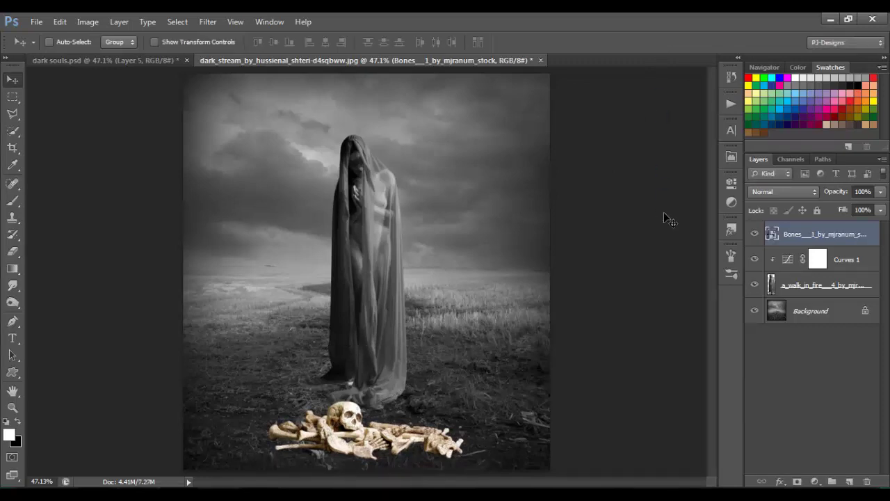
Rasterize the bones layer and desaturate it
right_click(848, 236)
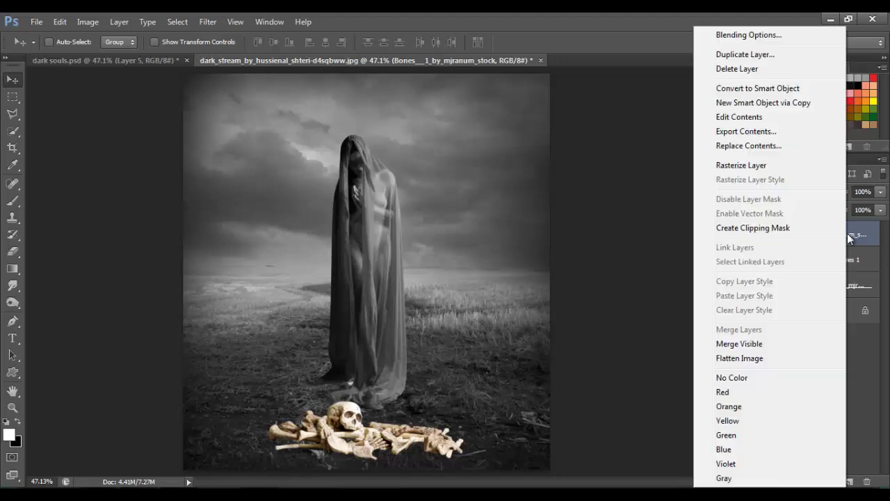
click(765, 167)
key(ctrl+shift+u)
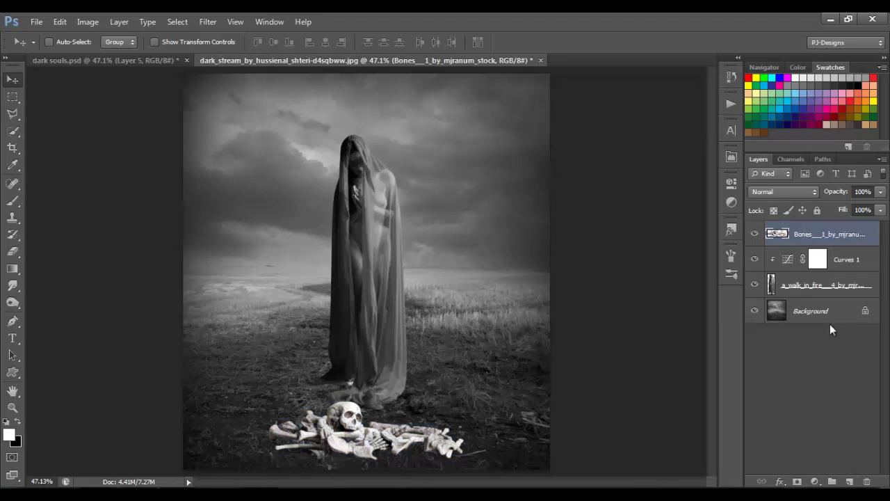
Move the cloaked figure slightly down so its hem meets the bones
click(813, 286)
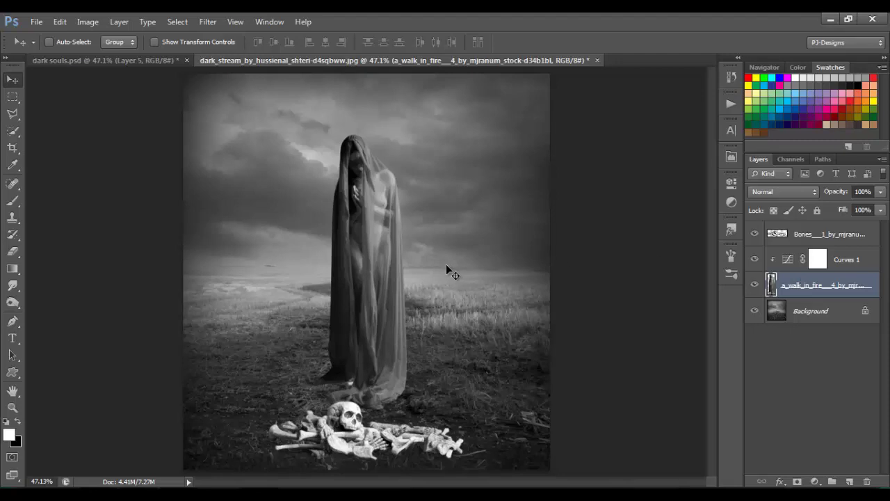
drag(379, 285, 379, 299)
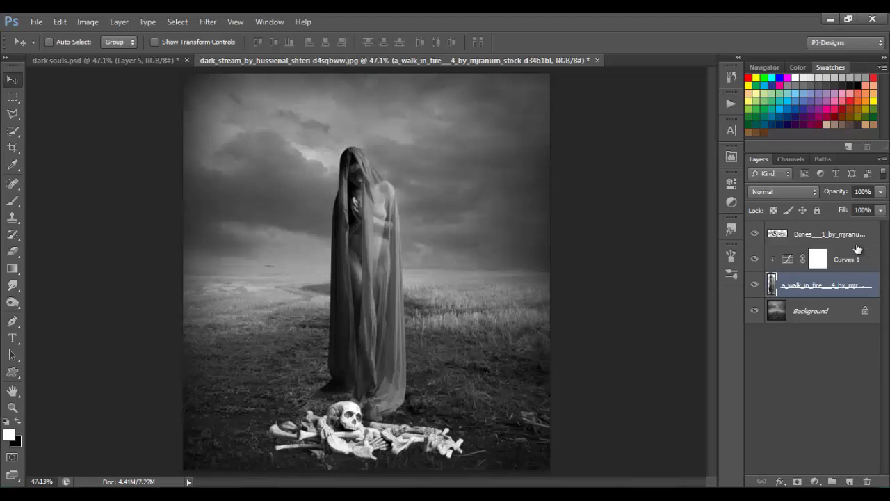
Add a Brightness/Contrast adjustment clipped to the bones layer, with brightness -75 and contrast 15
click(849, 234)
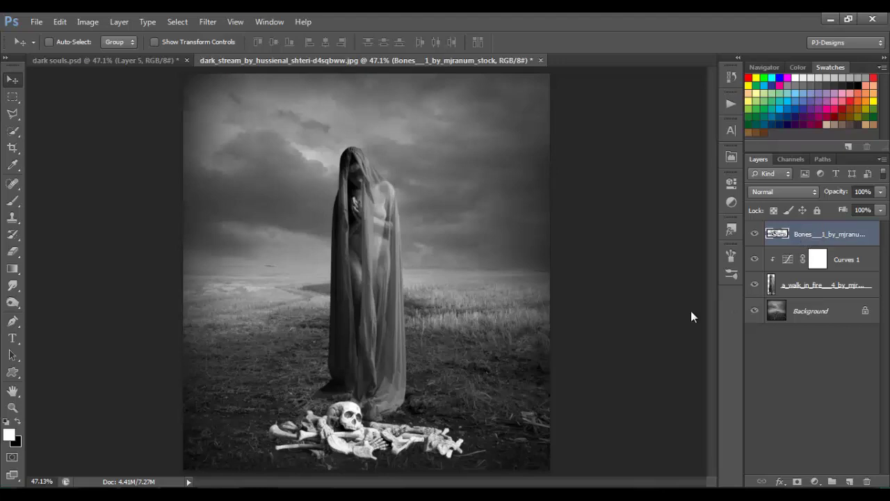
click(816, 482)
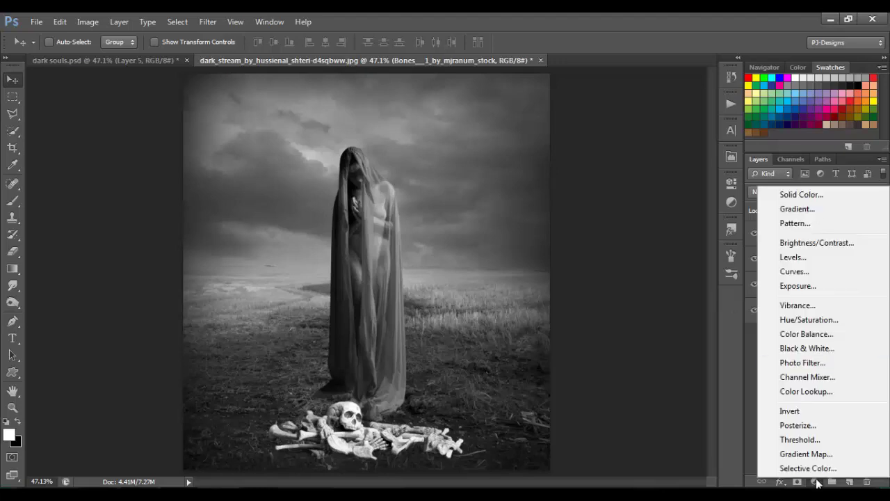
click(811, 245)
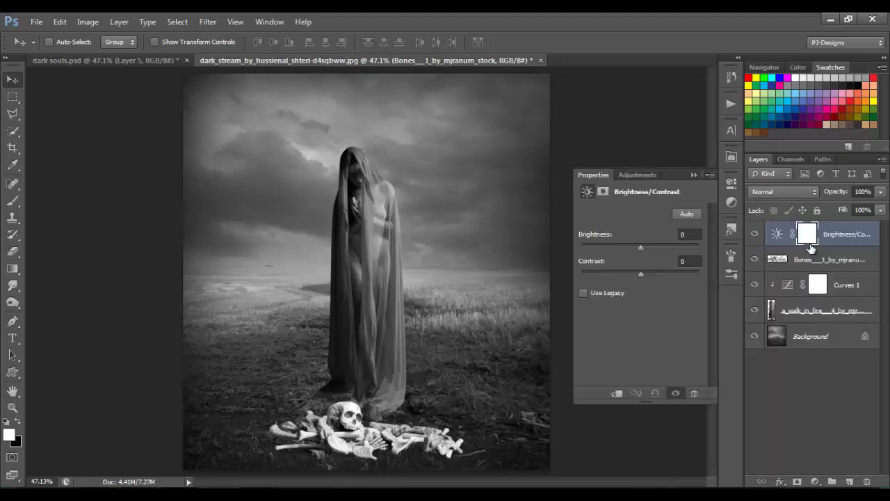
click(617, 394)
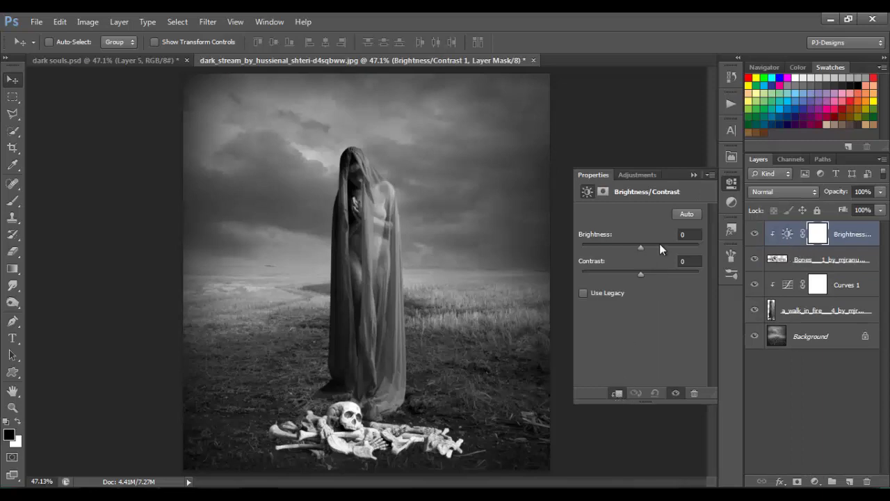
click(689, 234)
text(-75)
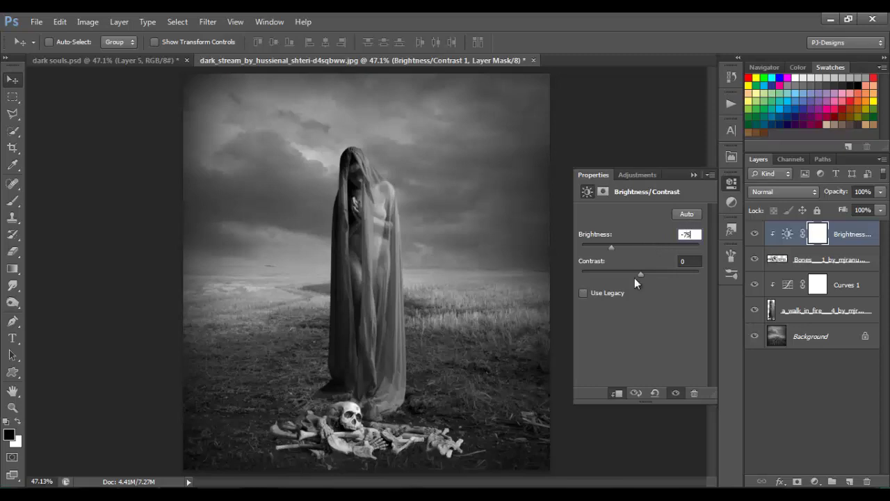
click(683, 261)
text(15)
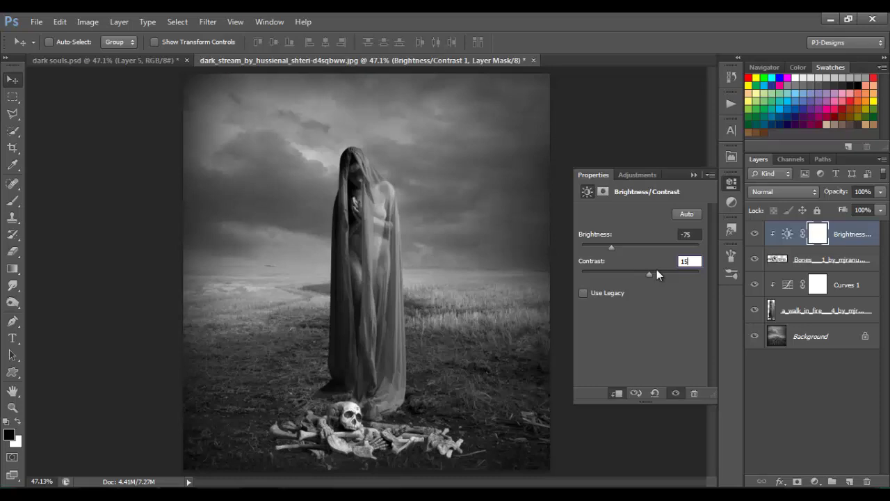
click(693, 175)
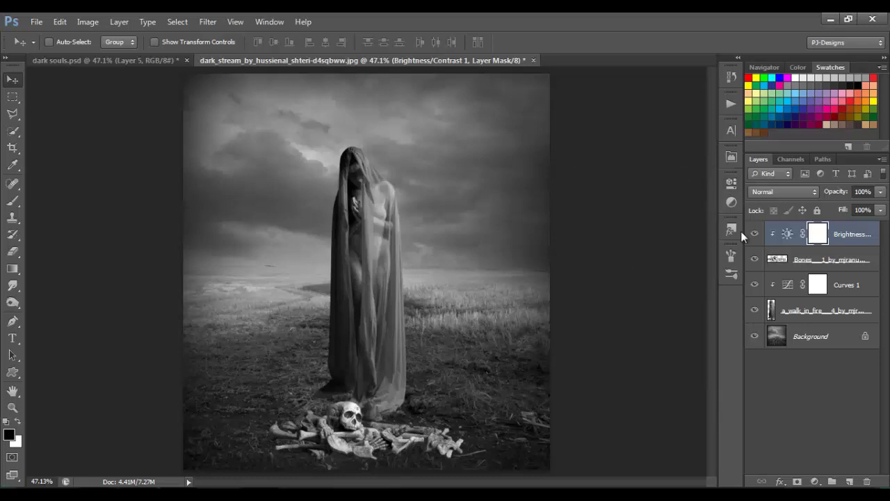
Add a new layer above the bones' brightness adjustment and paint the left half of the picture black with a soft size 300 brush
click(848, 482)
key(x)
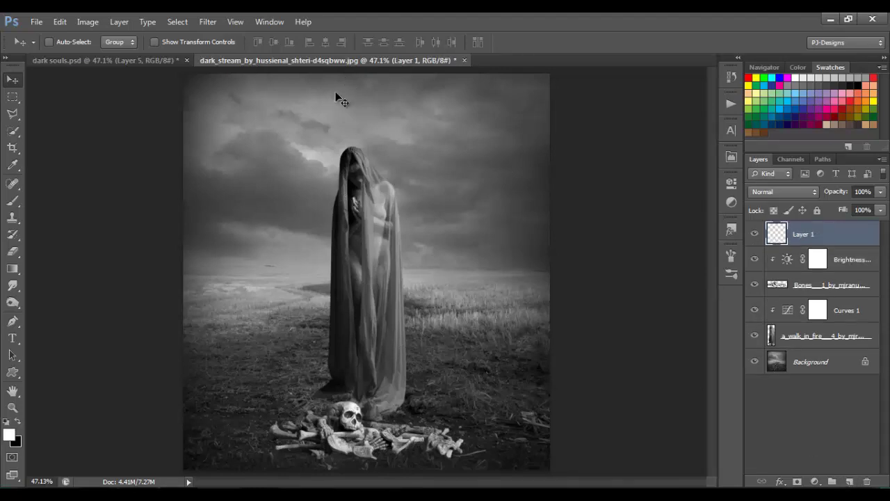
click(14, 202)
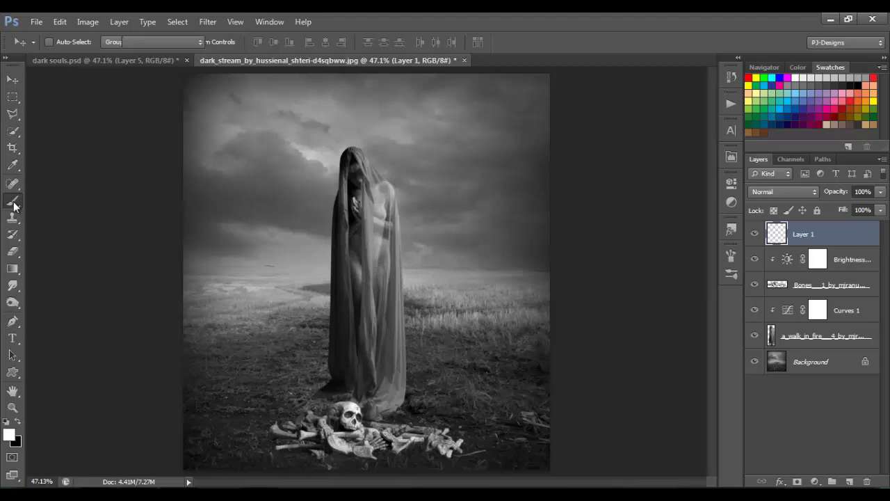
click(17, 422)
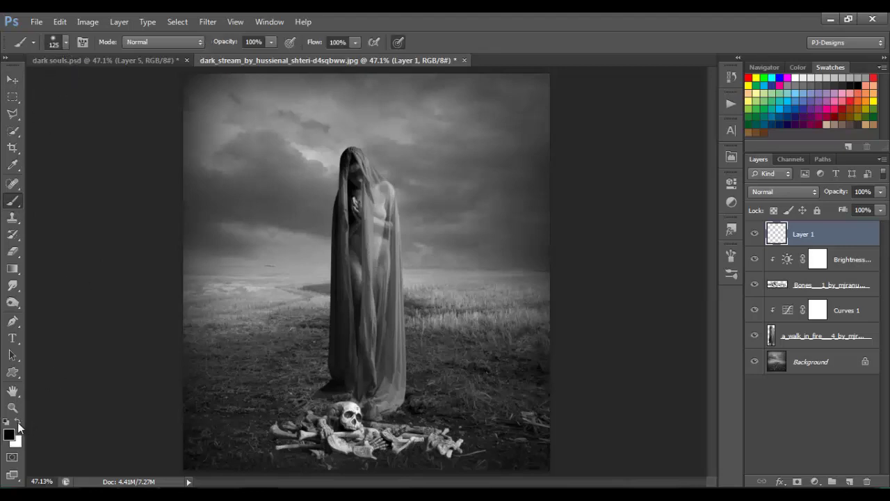
key(bracketright)
key(bracketright)
key(bracketright)
key(bracketright)
key(bracketright)
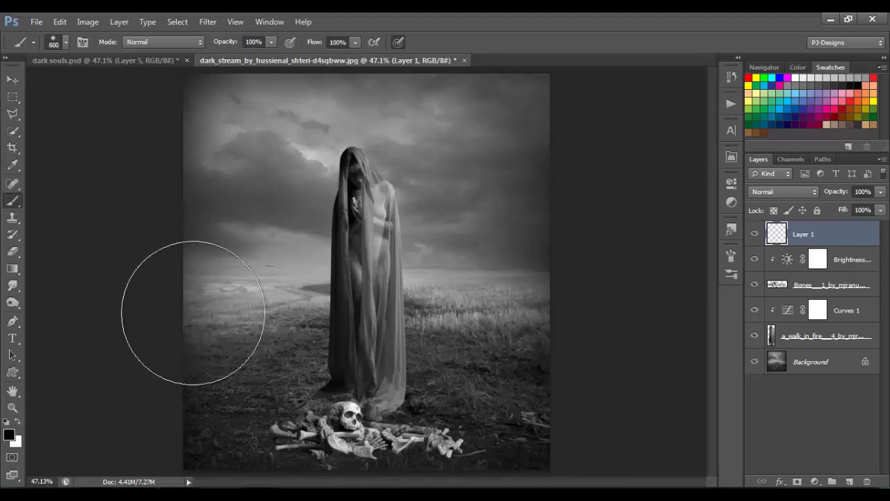
key(bracketleft)
key(bracketleft)
key(bracketleft)
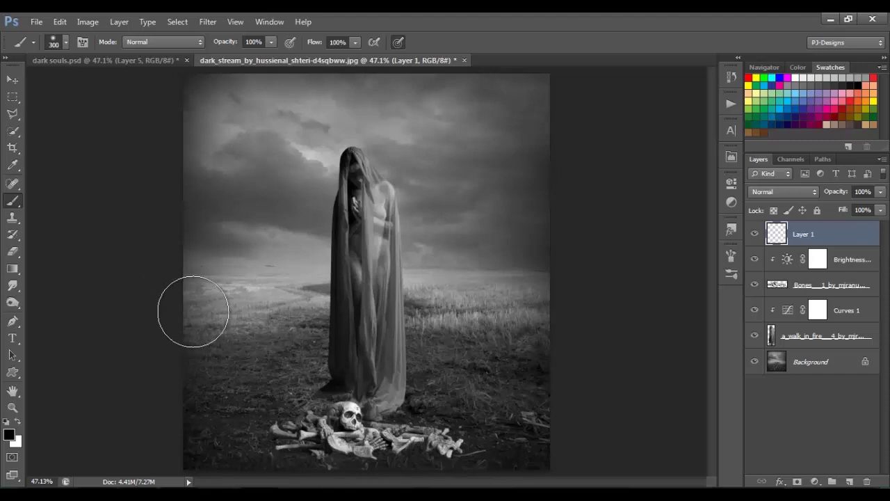
drag(192, 308, 196, 268)
mouse_move(193, 73)
mouse_down()
mouse_move(191, 232)
mouse_move(223, 77)
mouse_move(248, 150)
mouse_move(245, 197)
mouse_move(254, 115)
mouse_move(278, 128)
mouse_move(297, 91)
mouse_move(306, 158)
mouse_move(305, 93)
mouse_move(304, 221)
mouse_move(305, 191)
mouse_move(322, 384)
mouse_move(288, 484)
mouse_move(217, 475)
mouse_move(155, 355)
mouse_move(152, 278)
mouse_move(182, 253)
mouse_move(225, 463)
mouse_move(227, 271)
mouse_move(250, 435)
mouse_move(240, 275)
mouse_move(259, 234)
mouse_move(278, 387)
mouse_move(279, 304)
mouse_move(270, 425)
mouse_move(306, 247)
mouse_move(302, 325)
mouse_move(294, 119)
mouse_move(287, 172)
mouse_move(233, 199)
mouse_move(227, 83)
mouse_move(178, 142)
mouse_move(159, 206)
mouse_up()
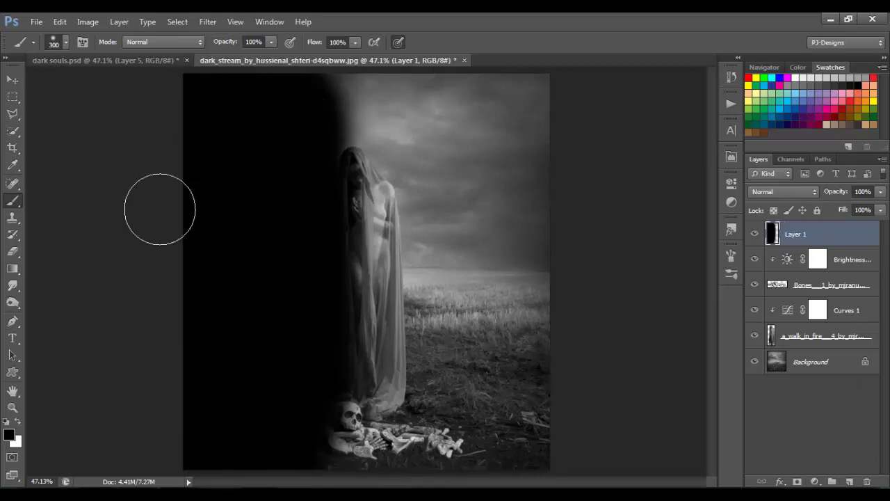
Set the black painted layer's blend mode to Soft Light and its opacity to 50%
click(13, 79)
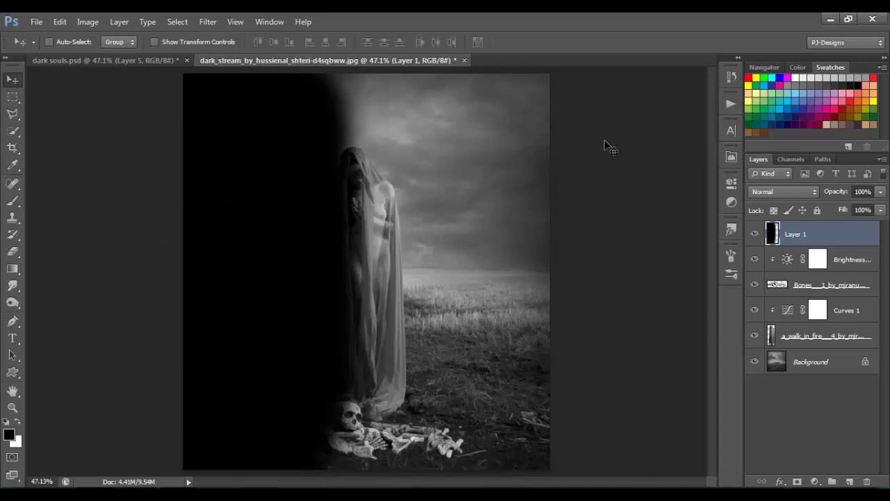
click(764, 192)
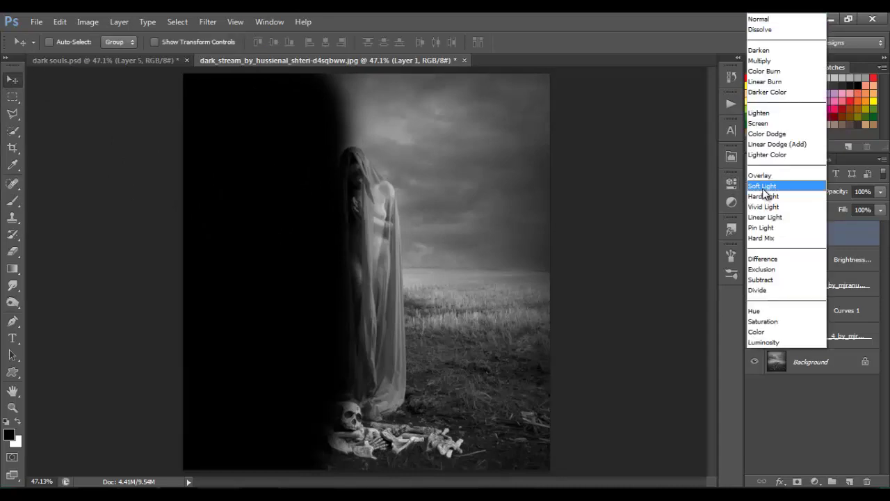
click(763, 187)
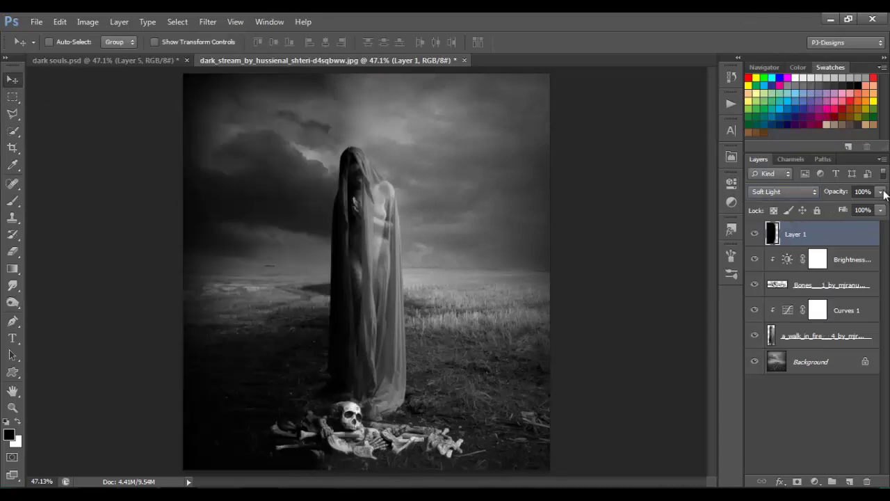
click(880, 192)
click(850, 207)
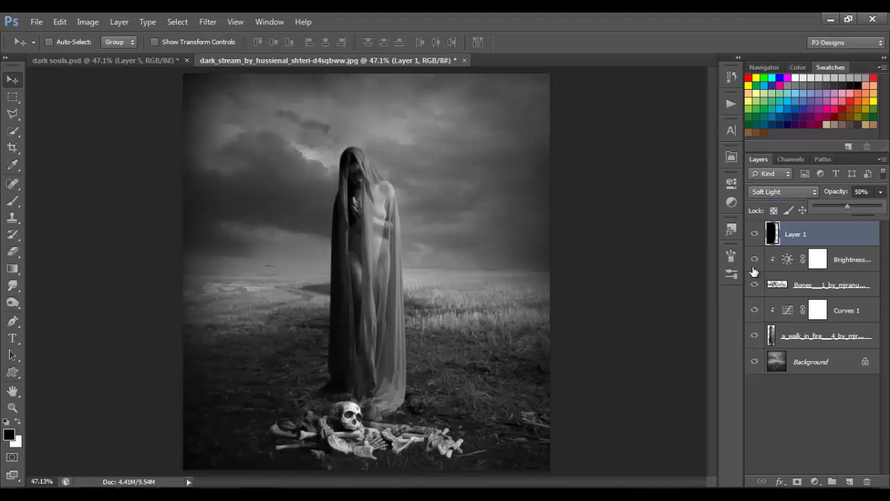
click(662, 277)
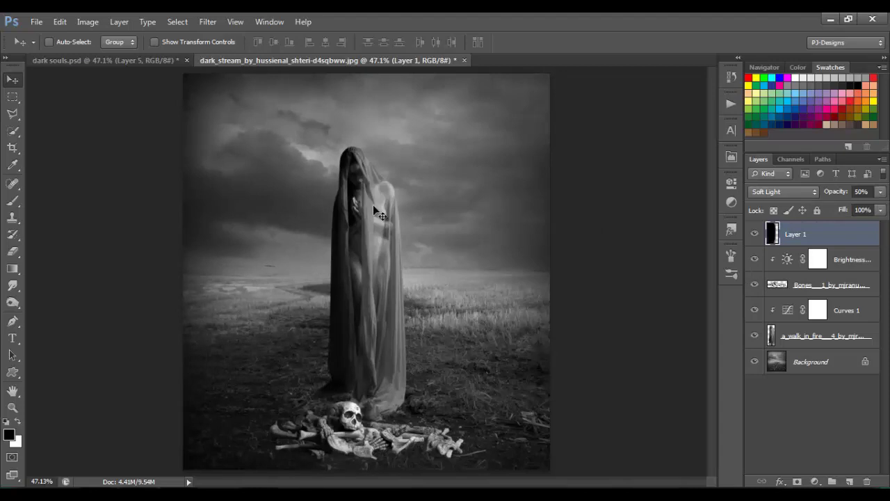
Place the Skulls_024 image from the tutorial folder and align it with the upper edge of the canvas, at Y 448 px
key(alt+Tab)
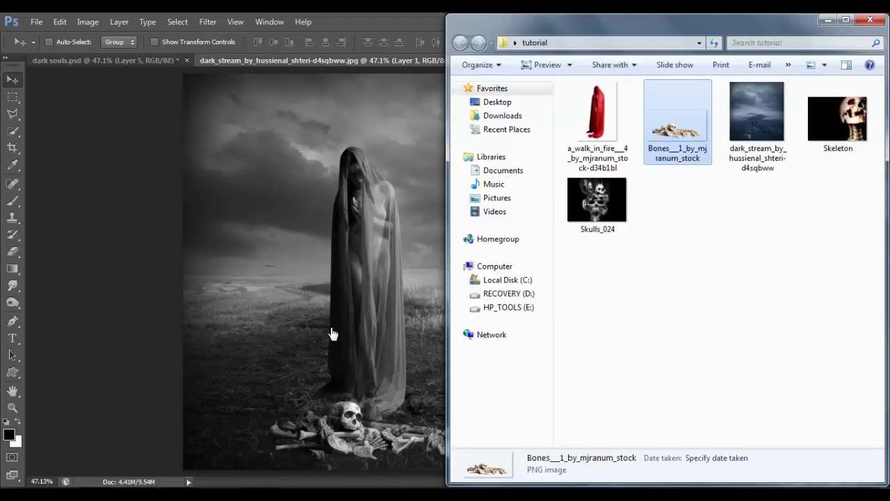
click(612, 213)
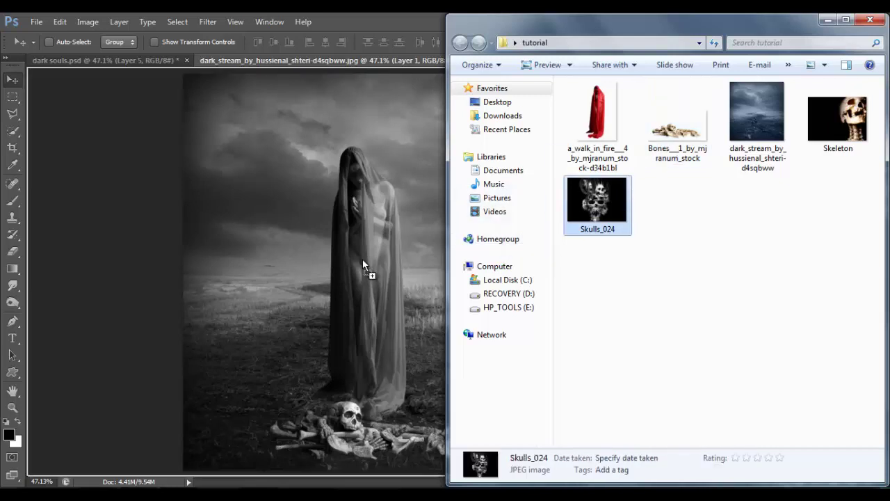
click(363, 259)
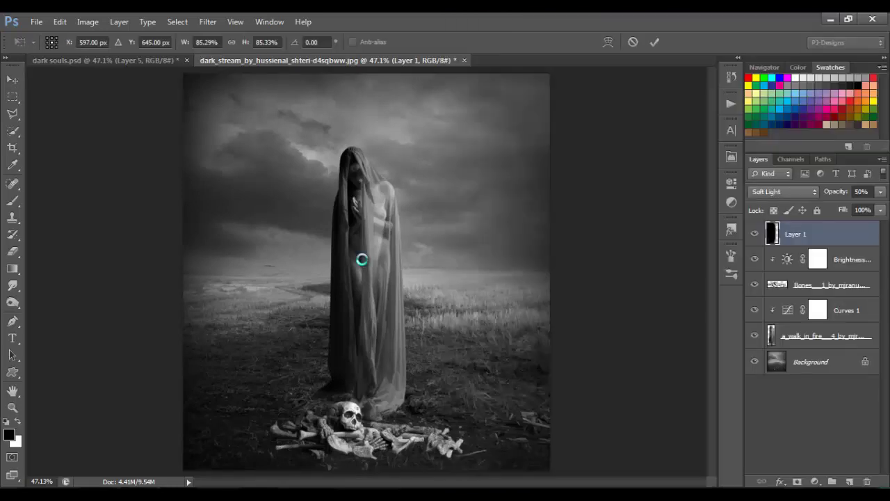
drag(415, 271, 415, 212)
click(655, 42)
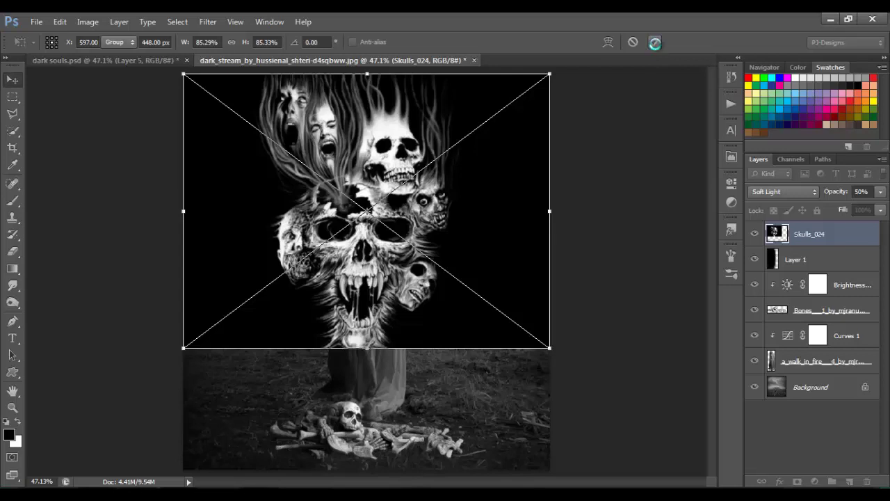
Set the Skulls_024 layer's blend mode to Screen and its opacity to 75%
click(804, 192)
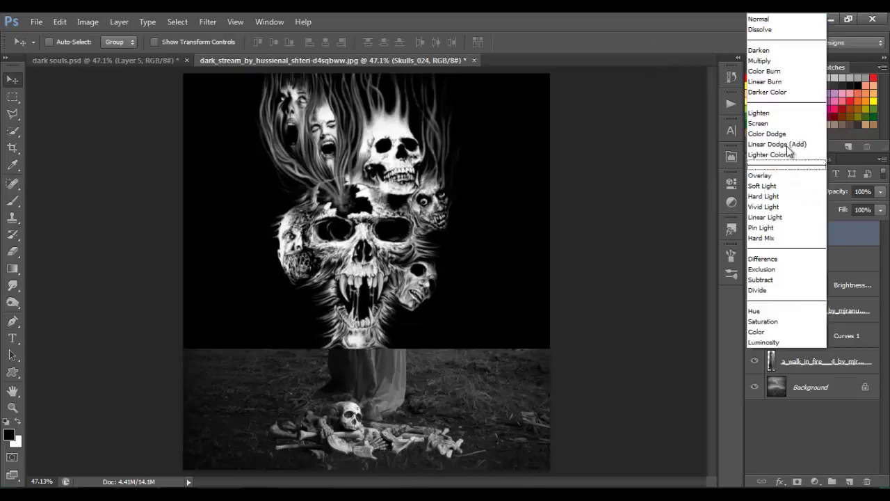
click(786, 123)
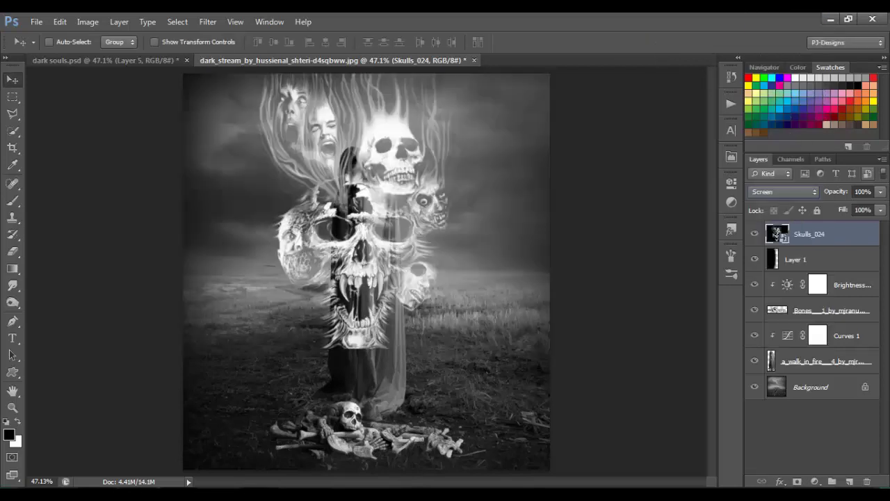
click(881, 192)
click(864, 208)
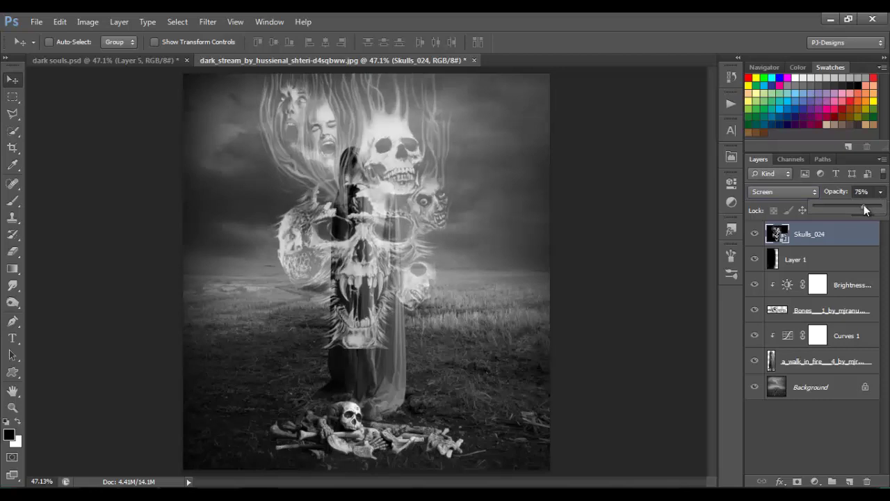
Move the Skulls_024 layer behind the cloaked figure, directly above the background, and rasterize it
click(844, 238)
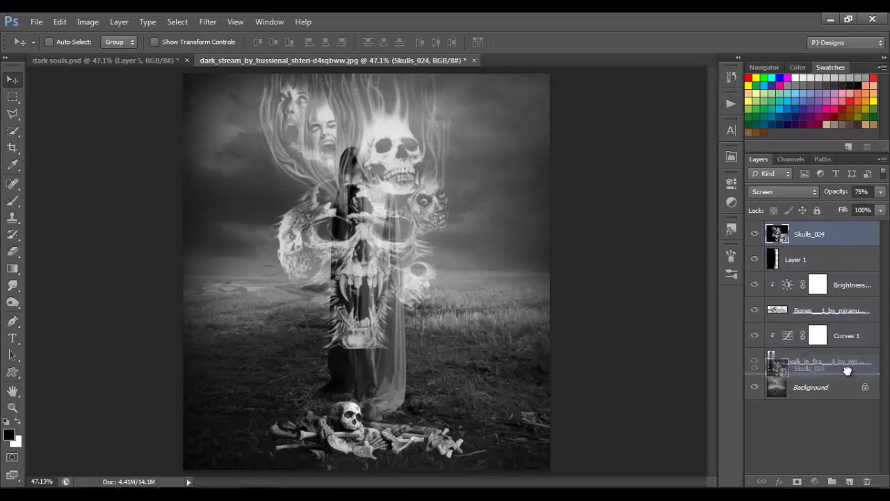
drag(849, 376, 849, 376)
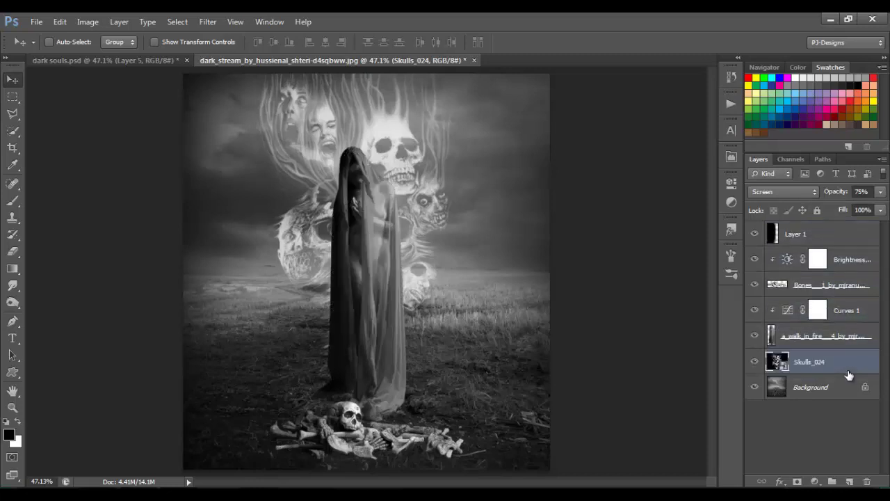
right_click(850, 367)
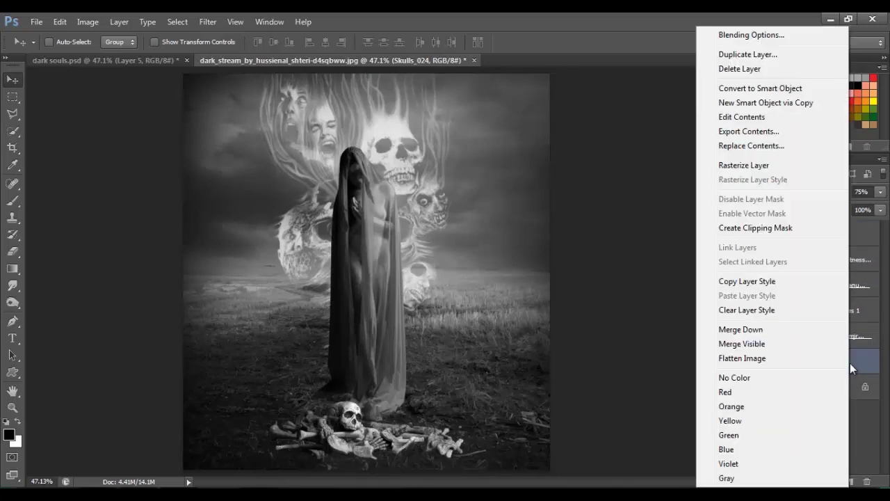
click(770, 166)
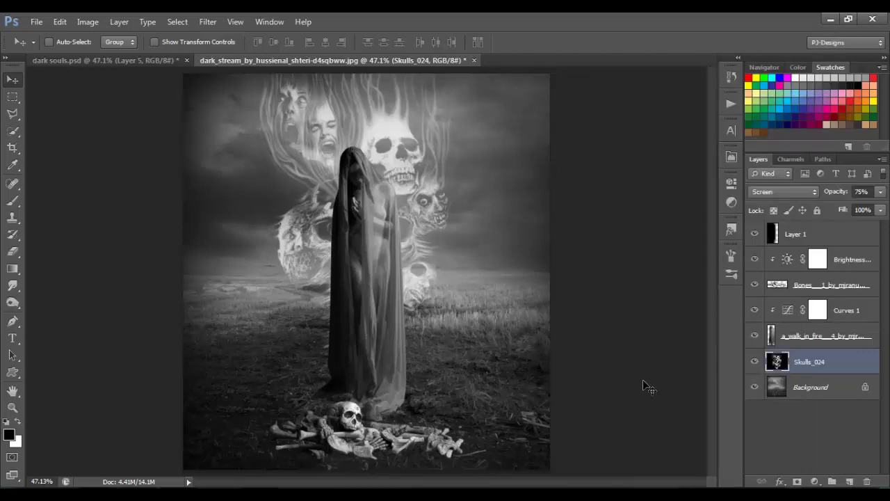
Add a Brightness/Contrast adjustment clipped to the Skulls_024 layer, with brightness -150 and contrast 100
click(815, 481)
click(799, 250)
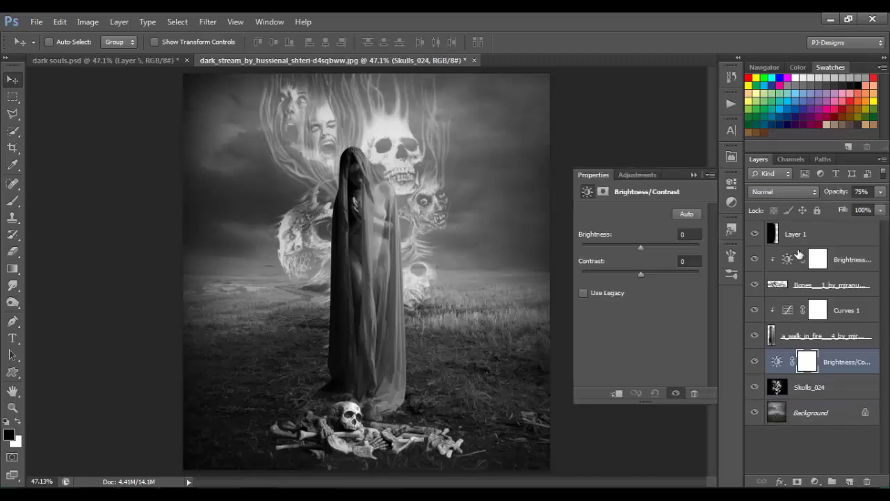
click(616, 394)
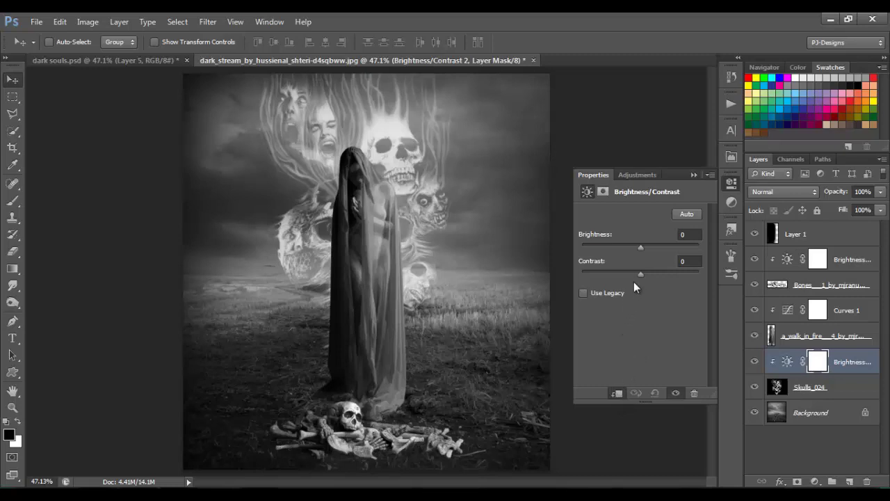
drag(641, 248, 581, 252)
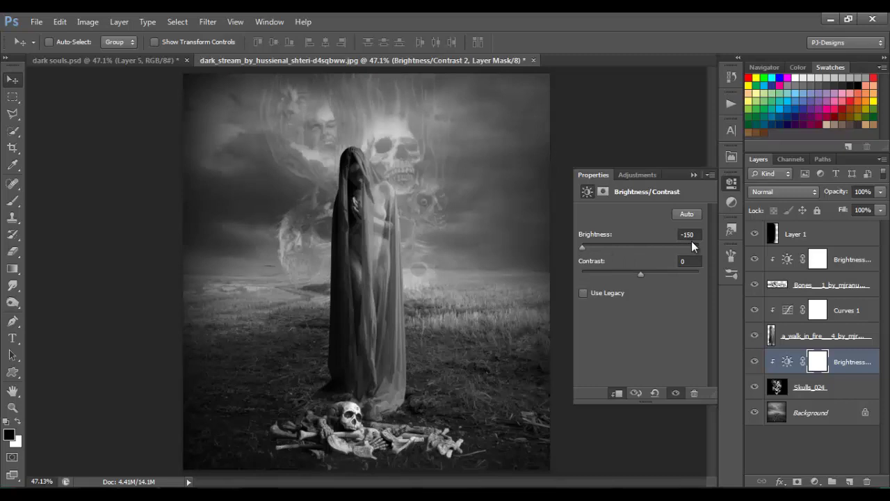
drag(641, 272, 721, 274)
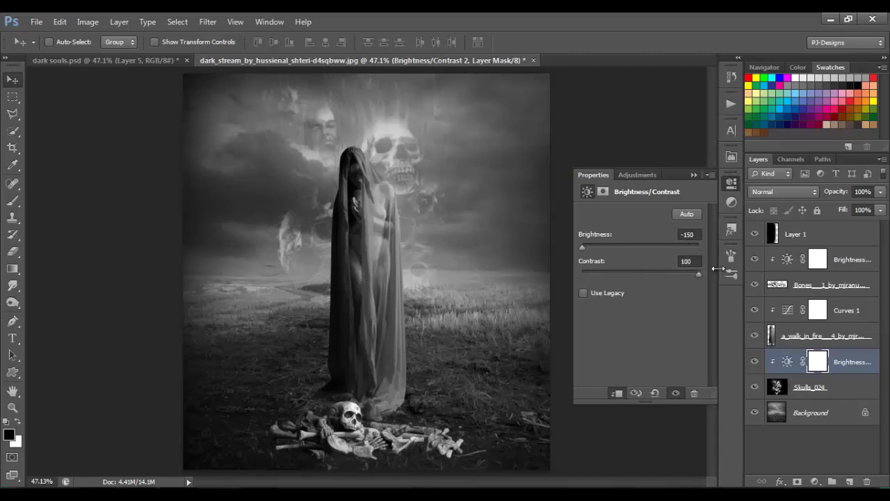
click(694, 175)
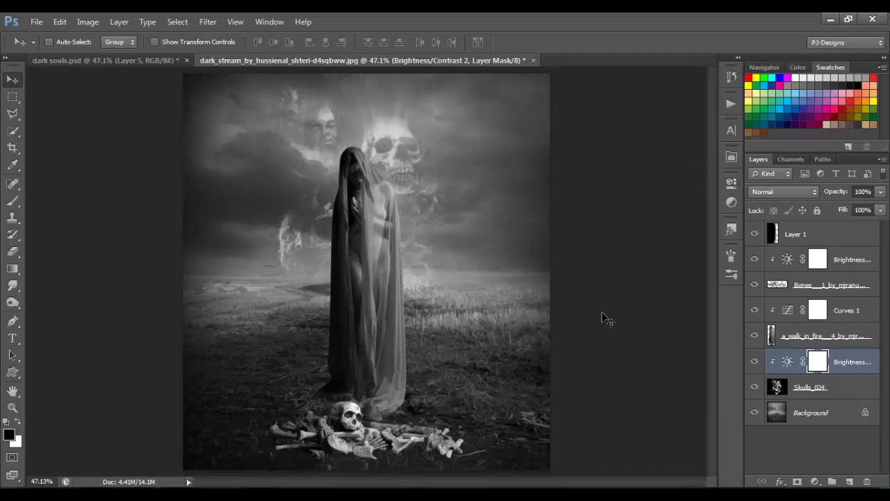
Place the Skeleton image from the tutorial folder above the bones' brightness adjustment and set its blend mode to Screen
click(847, 262)
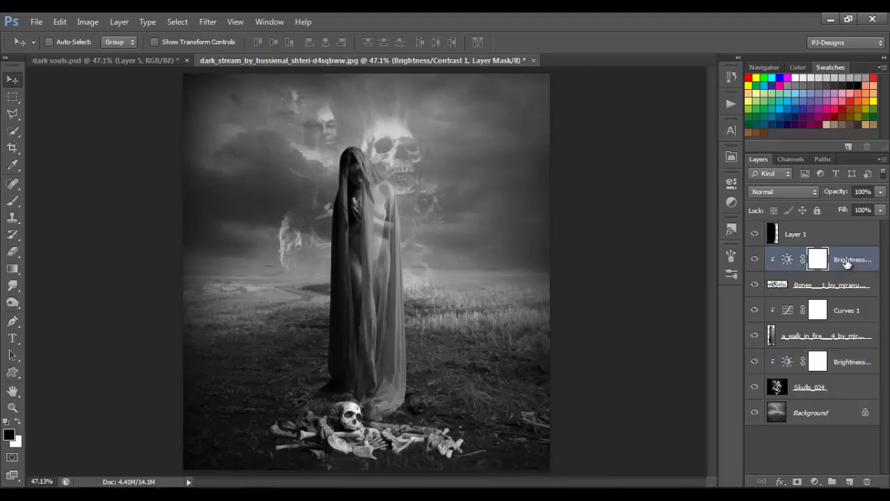
click(166, 498)
drag(836, 109, 345, 404)
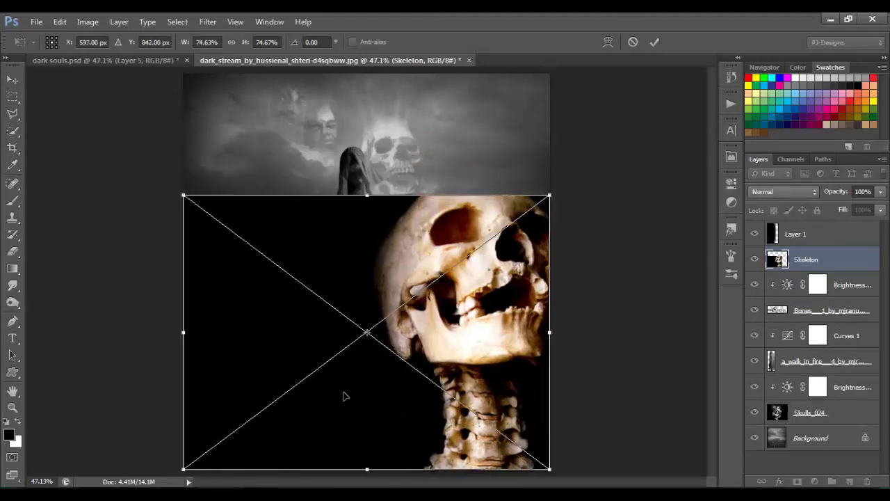
click(770, 194)
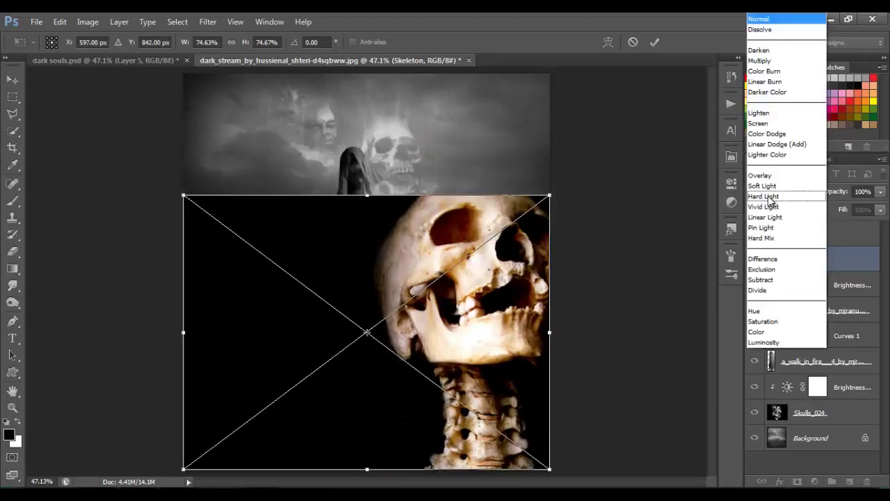
click(772, 122)
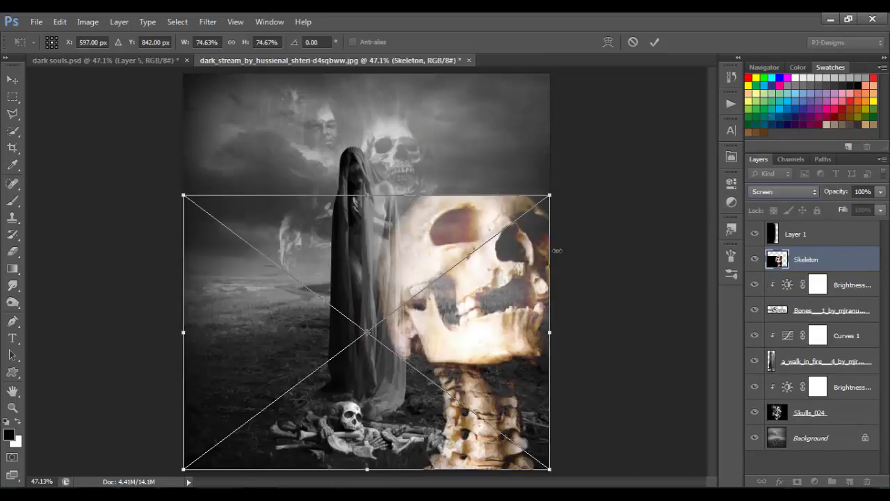
Position the placed skeleton skull in the picture's lower-left corner, at X -118 px and Y 1093 px, and commit the placement
drag(427, 285, 299, 353)
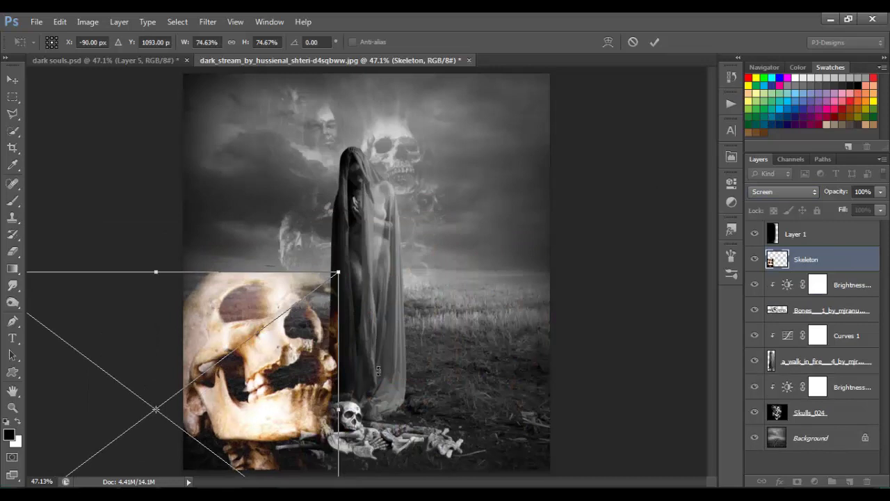
drag(249, 377, 244, 380)
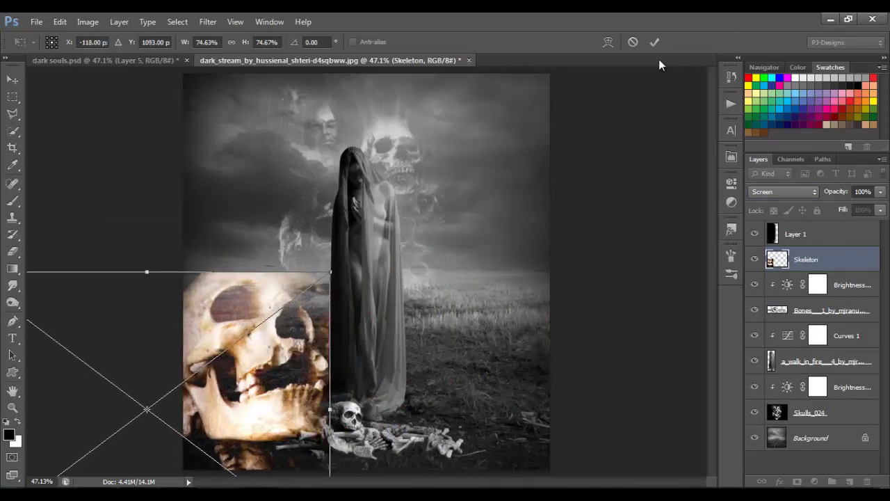
click(655, 43)
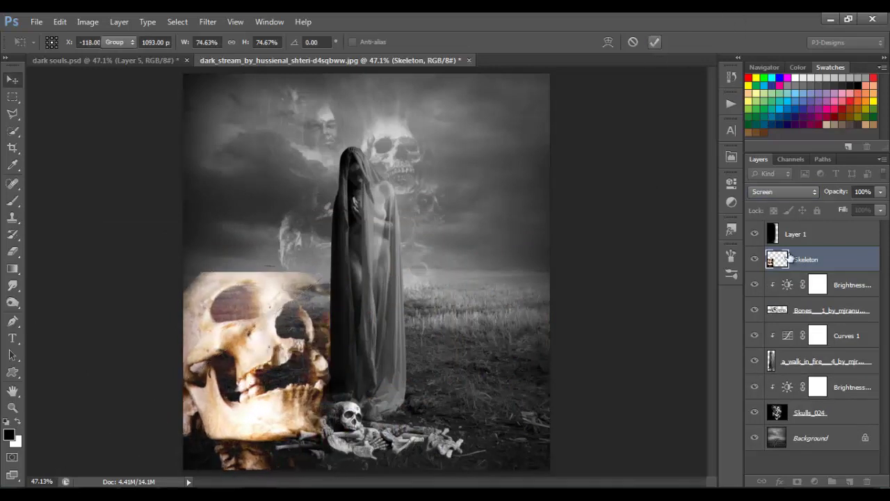
Rasterize the Skeleton layer, desaturate it and lower its opacity to 46%
right_click(865, 269)
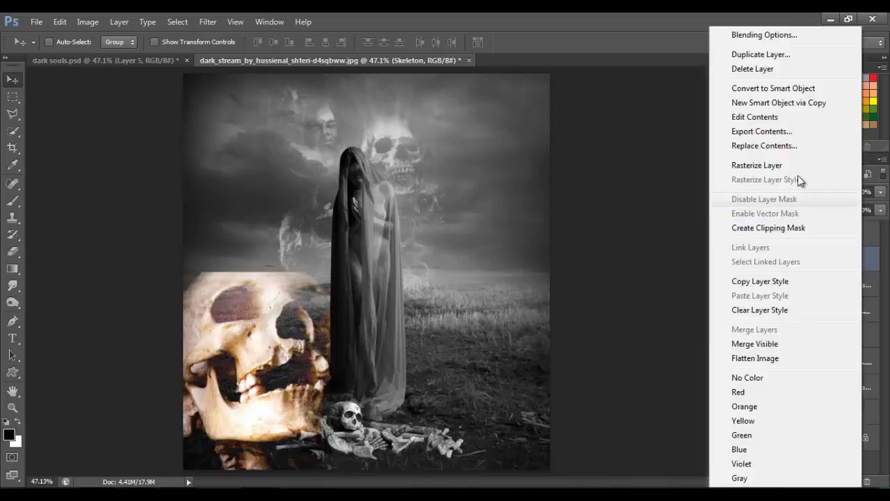
click(789, 164)
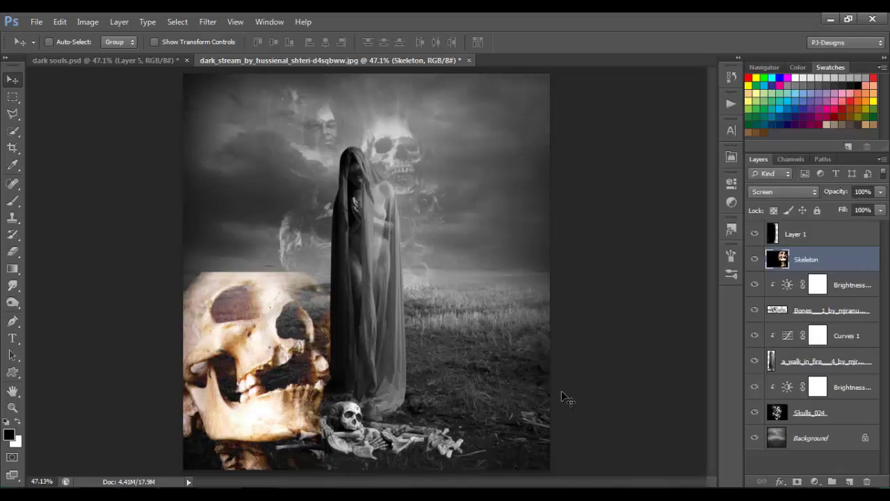
key(ctrl+shift+u)
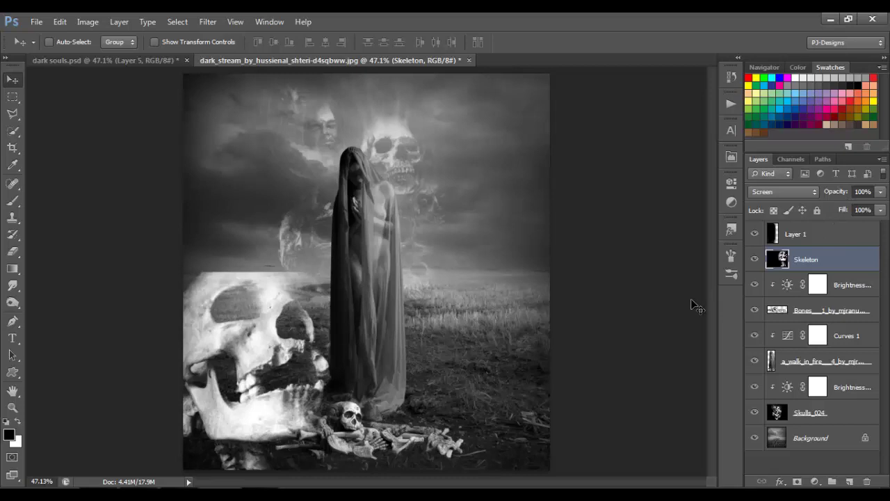
click(880, 192)
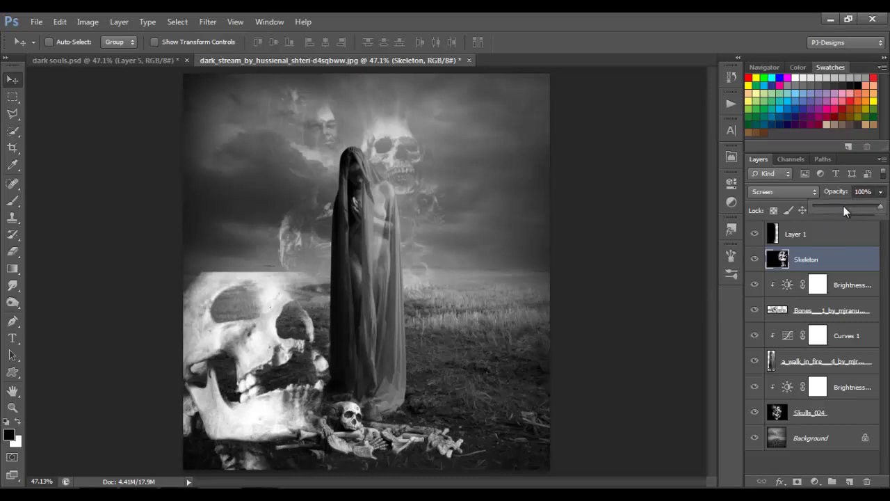
click(844, 206)
drag(845, 206, 846, 206)
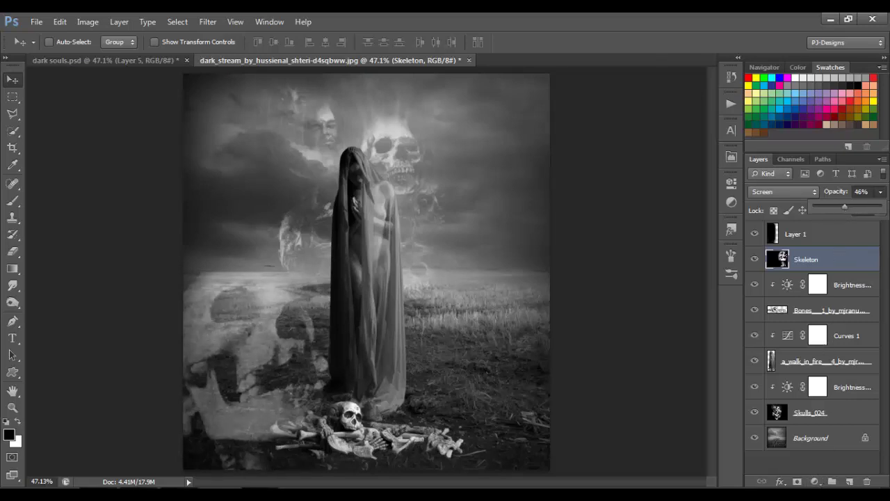
Add a Brightness/Contrast adjustment clipped to the Skeleton layer, with brightness -150 and contrast 100
click(816, 482)
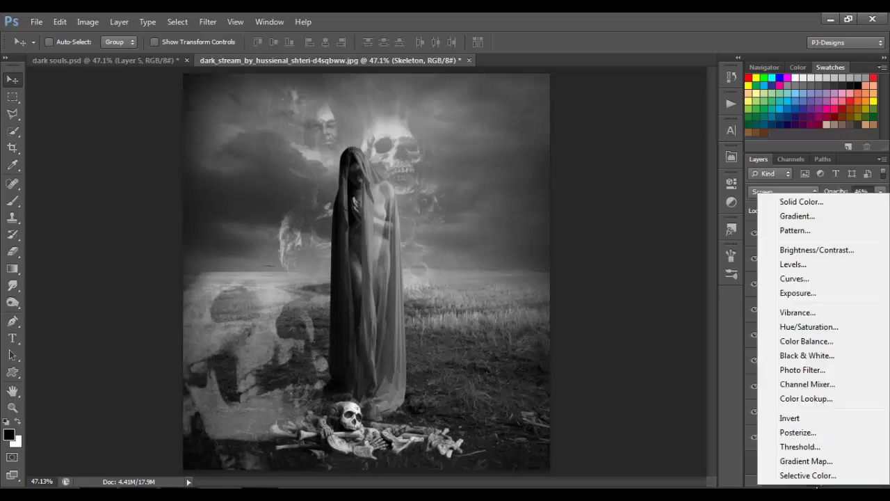
click(799, 250)
drag(640, 248, 569, 248)
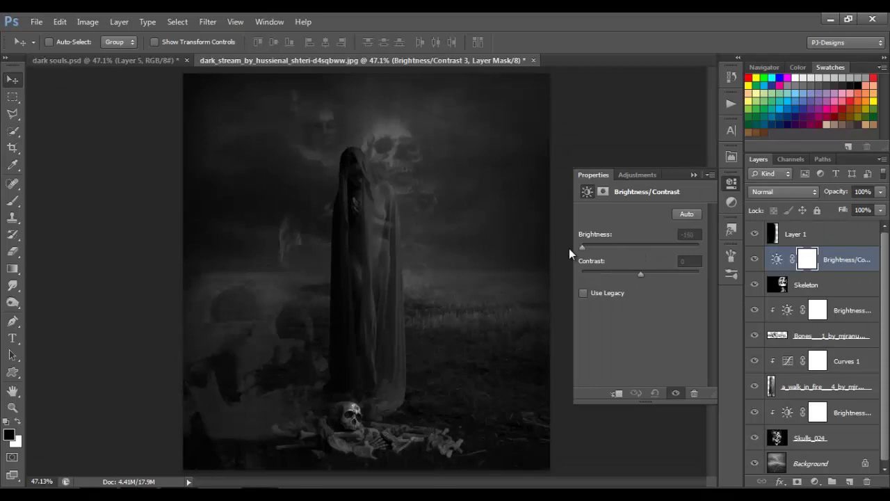
drag(640, 273, 720, 267)
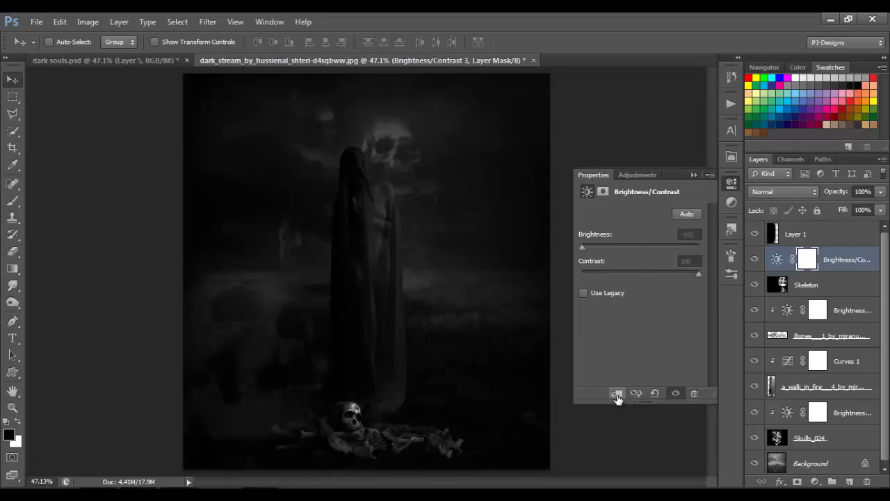
click(618, 394)
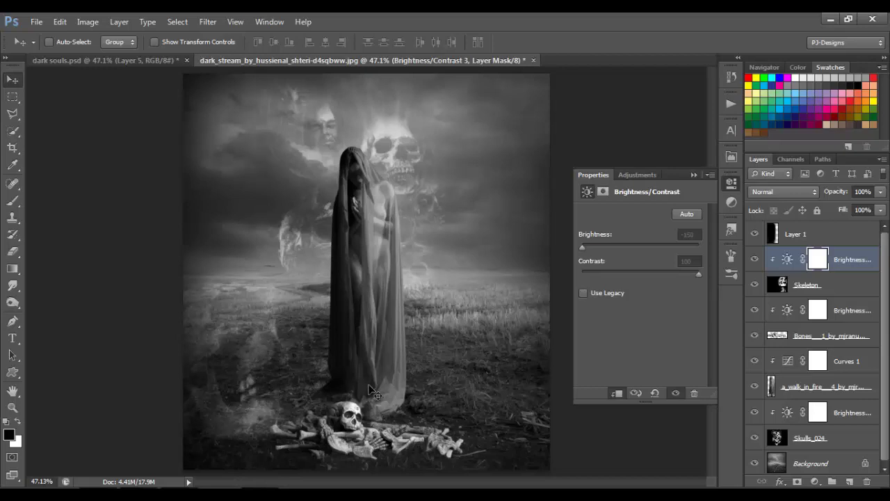
click(694, 175)
Select the Skeleton layer and nudge the faded skull slightly within the picture's lower-left area
drag(318, 368, 311, 364)
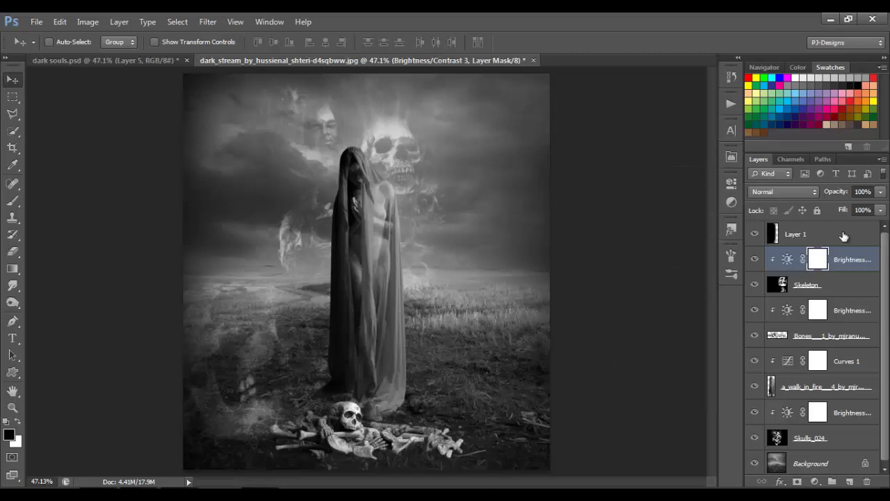
click(777, 285)
drag(225, 375, 224, 384)
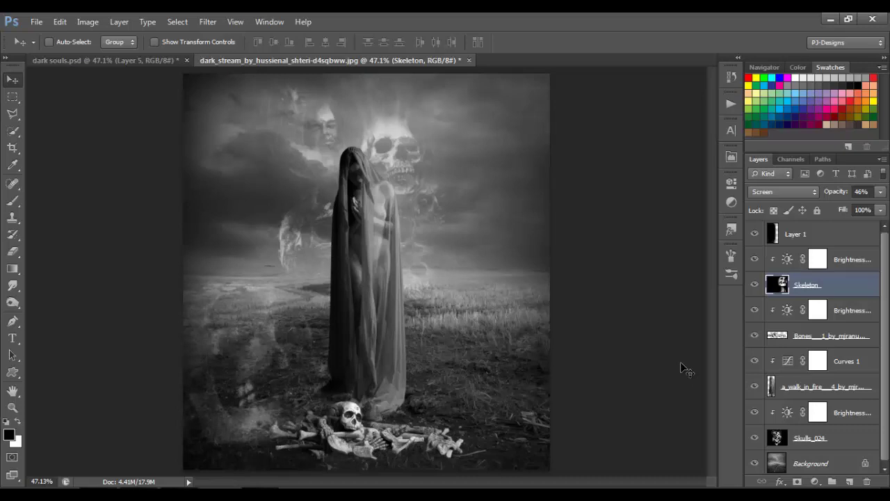
Add a layer mask to the cloaked figure and soften the cloak's lower-right hem with a 70 px black brush
click(790, 388)
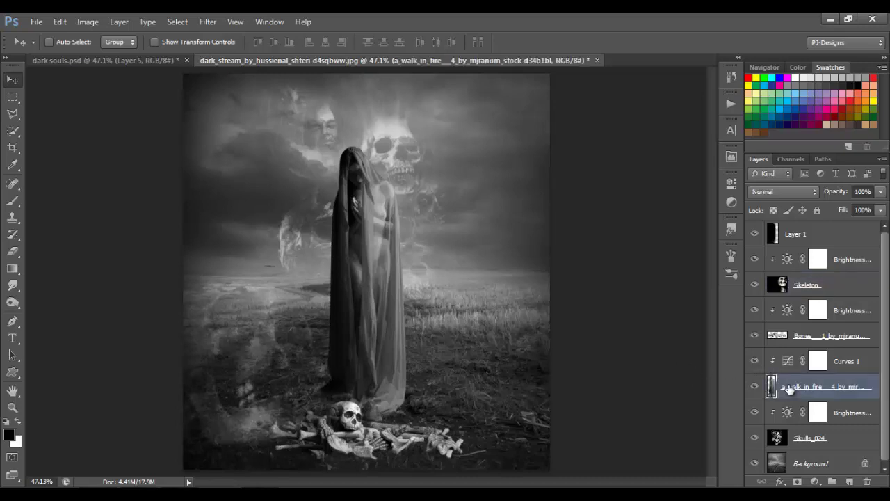
click(798, 482)
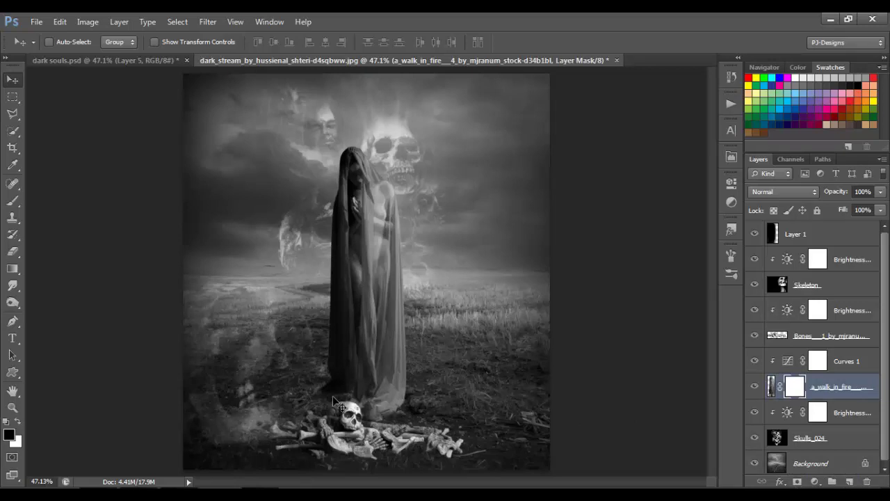
scroll(333, 396, up, 2)
scroll(333, 398, up, 2)
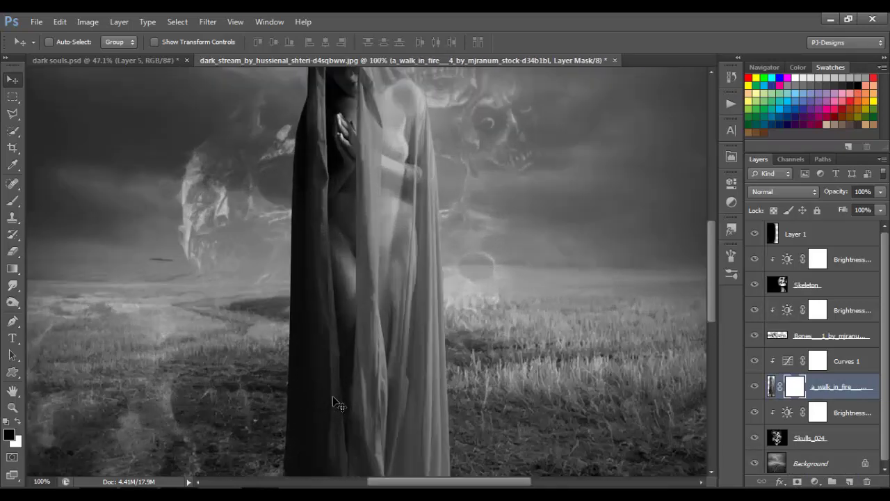
drag(713, 249, 712, 335)
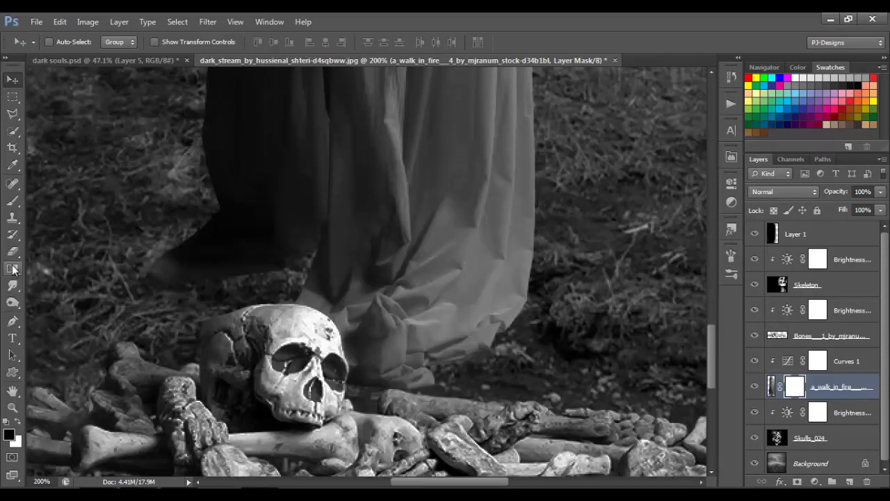
click(13, 201)
key(bracketleft)
key(bracketleft)
key(bracketleft)
key(bracketleft)
key(bracketleft)
key(bracketleft)
key(bracketleft)
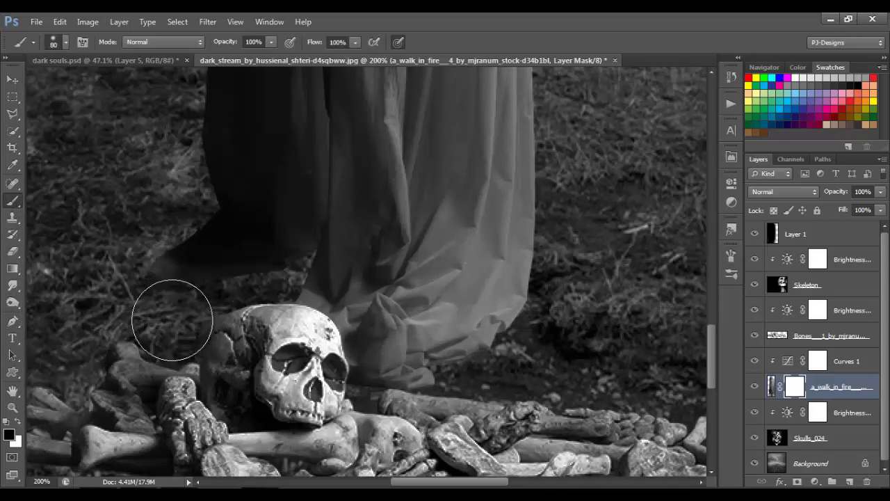
key(bracketleft)
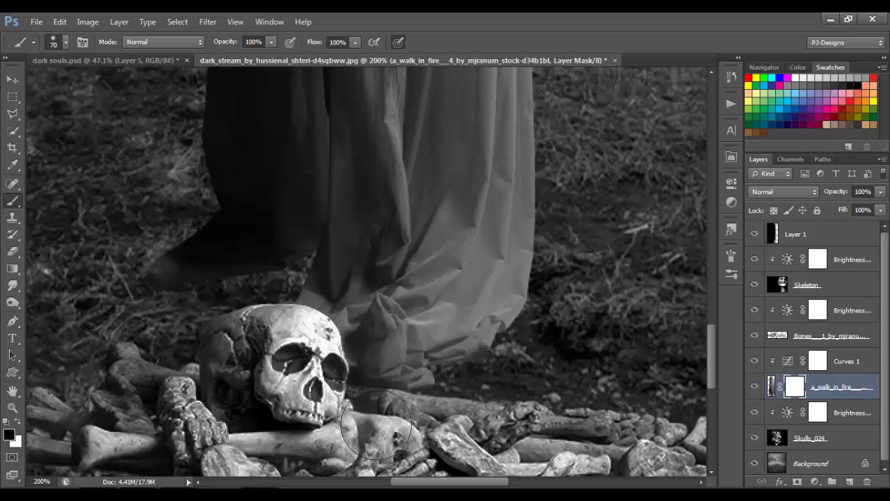
mouse_move(445, 411)
mouse_down()
mouse_move(494, 390)
mouse_move(555, 321)
mouse_move(565, 266)
mouse_move(551, 332)
mouse_move(489, 398)
mouse_up()
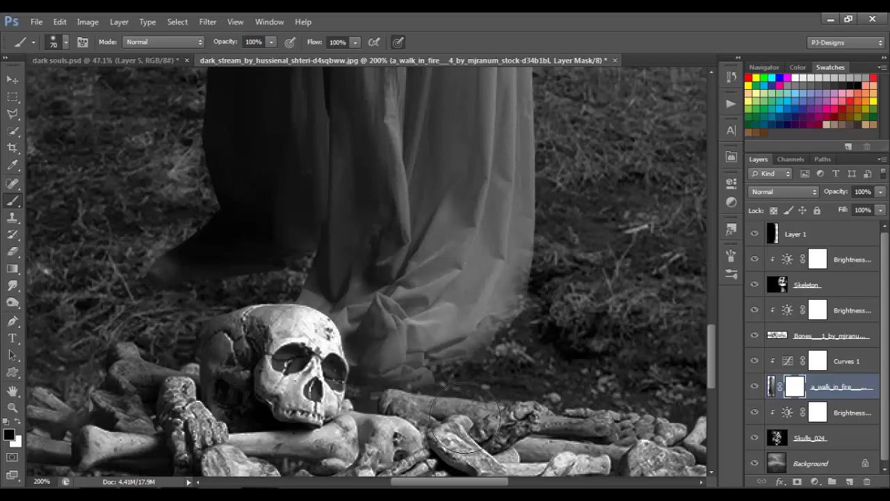
Blend the cloak's dark lower-left hem above the skull into the ground on the mask, reducing the brush to 40 px and 30 px
mouse_move(153, 318)
mouse_down()
mouse_move(202, 324)
mouse_move(209, 308)
mouse_move(264, 288)
mouse_move(218, 302)
mouse_move(272, 289)
mouse_up()
key(bracketleft)
key(bracketleft)
key(bracketleft)
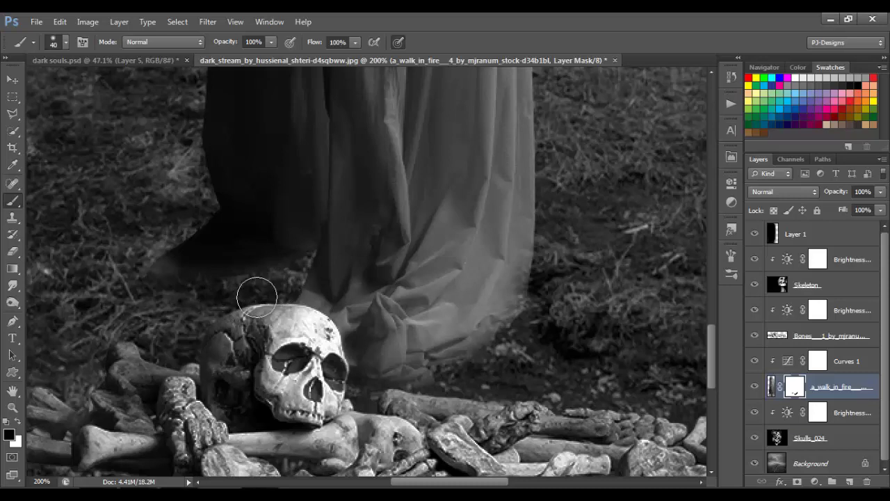
key(bracketleft)
key(bracketleft)
key(bracketleft)
key(bracketright)
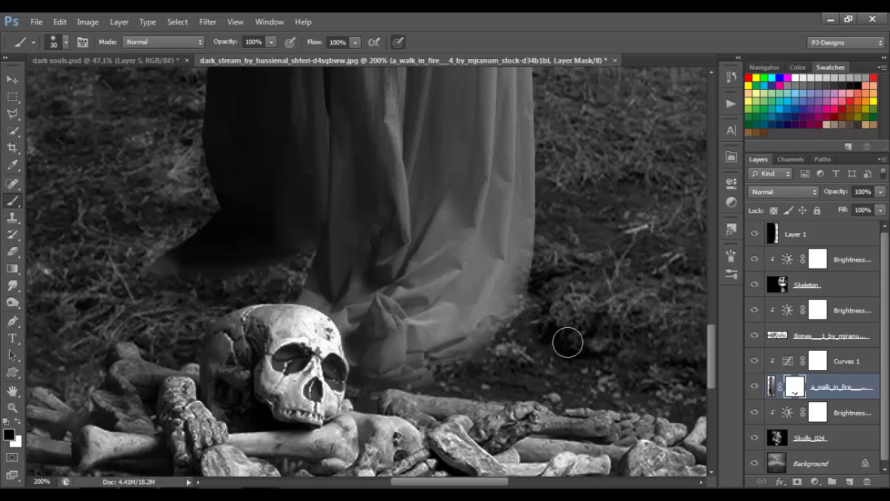
click(12, 80)
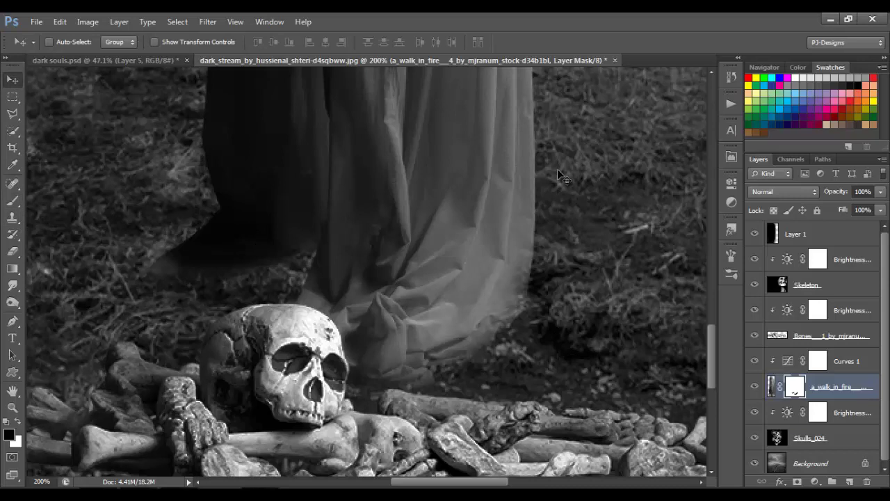
Run the dodge and burn action above Layer 1 to add a Soft Light dodge and burn layer
click(868, 232)
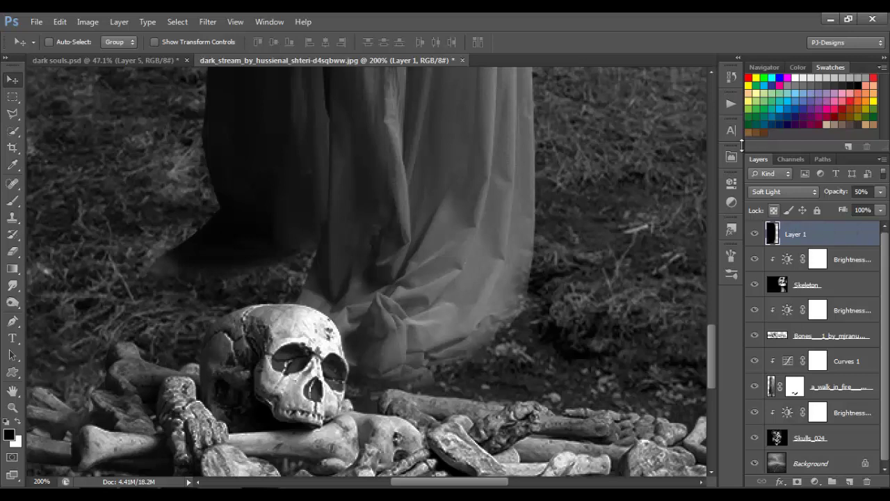
click(728, 105)
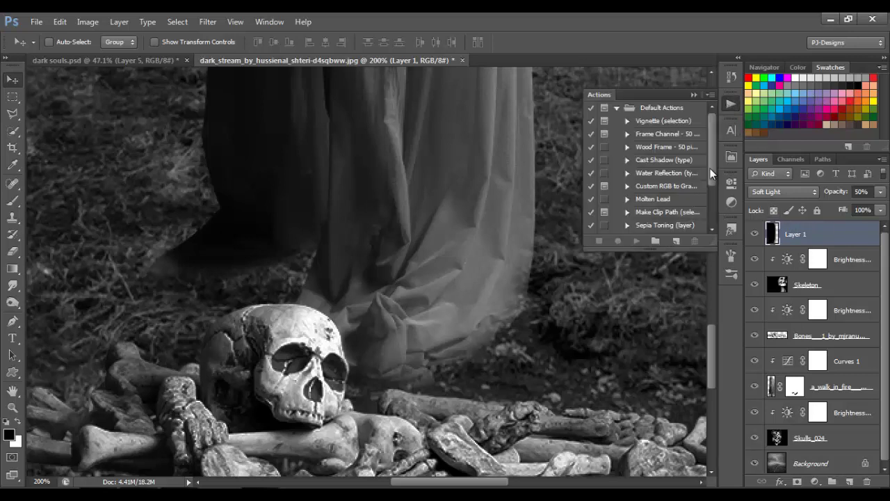
drag(711, 168, 711, 210)
click(677, 228)
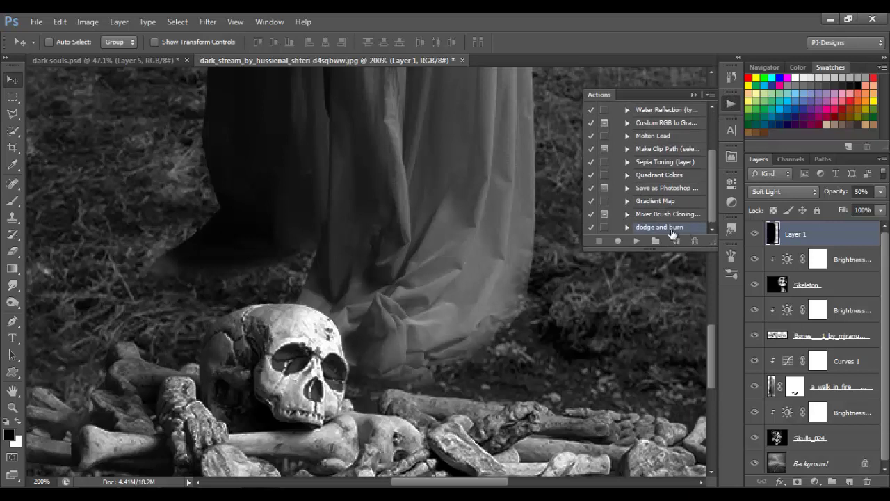
click(634, 242)
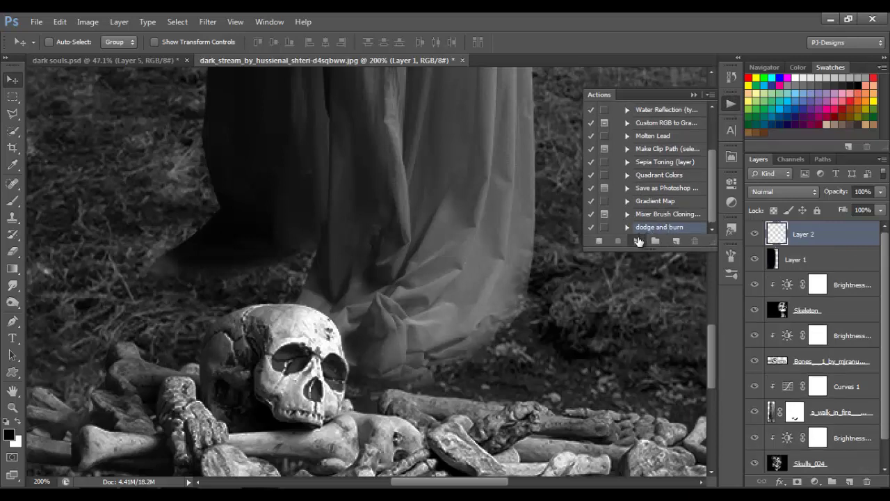
click(692, 96)
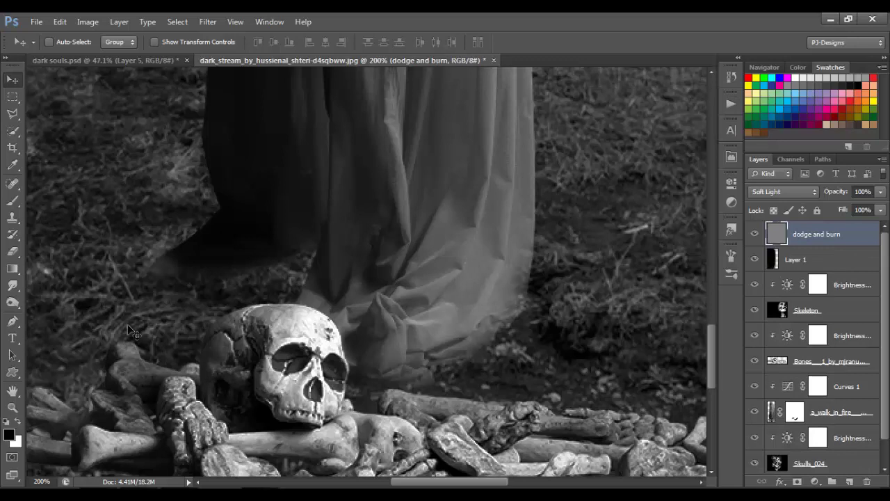
Darken the ground around the cloak's hem using the Burn tool with a 45 px brush, Midtones range and 17% exposure
click(12, 308)
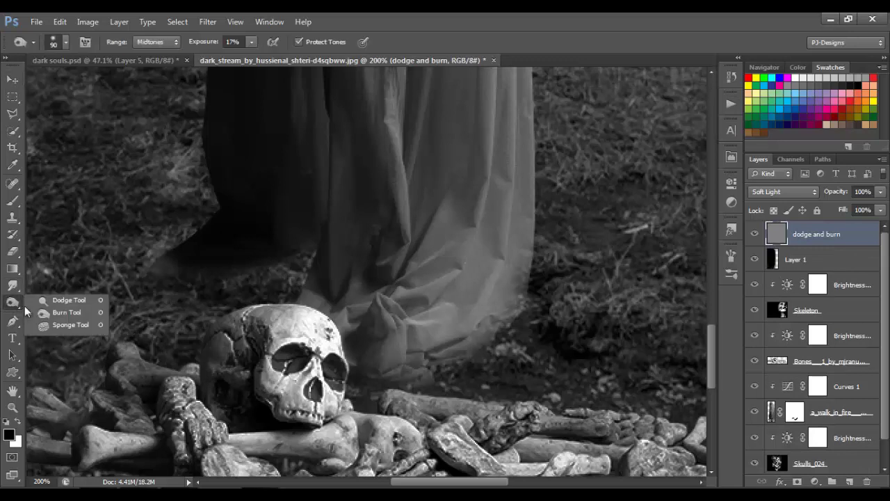
click(44, 312)
key(bracketleft)
key(bracketleft)
key(bracketleft)
key(bracketleft)
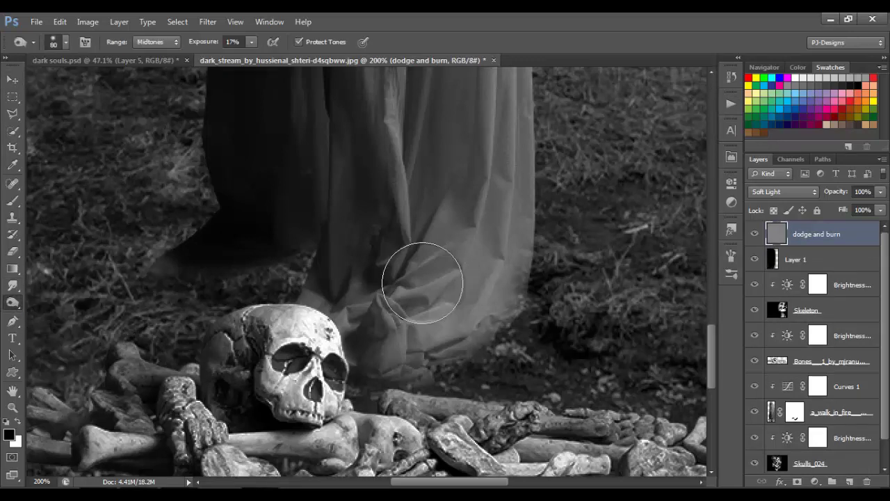
key(ctrl+minus)
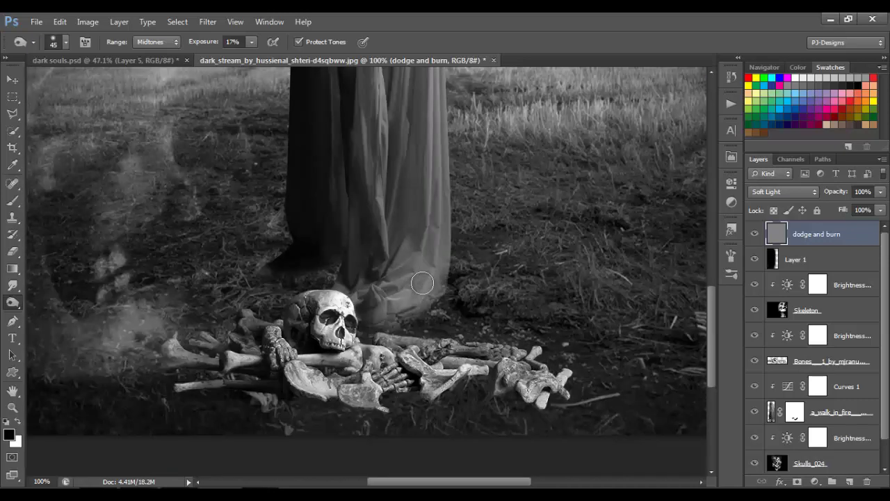
mouse_move(431, 307)
mouse_down()
mouse_move(358, 327)
mouse_move(375, 327)
mouse_move(447, 289)
mouse_move(429, 306)
mouse_up()
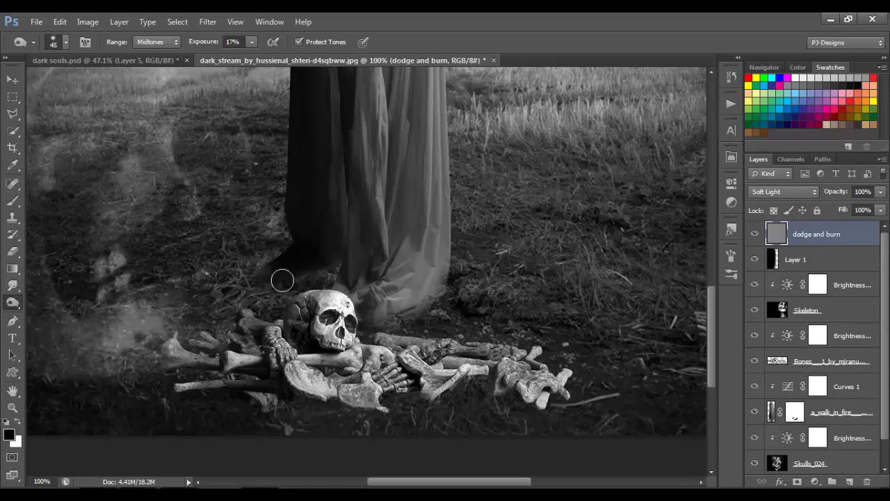
mouse_move(321, 274)
mouse_down()
mouse_move(343, 285)
mouse_move(377, 331)
mouse_move(432, 313)
mouse_move(445, 293)
mouse_up()
Burn shadows beneath the pile of bones from its left end to its right end, reducing the brush to 35 px
mouse_move(305, 392)
mouse_down()
mouse_move(224, 386)
mouse_move(176, 402)
mouse_up()
mouse_move(176, 402)
mouse_down()
mouse_move(223, 379)
mouse_move(246, 380)
mouse_move(266, 399)
mouse_move(287, 389)
mouse_move(364, 412)
mouse_move(396, 388)
mouse_move(430, 404)
mouse_move(457, 386)
mouse_move(446, 390)
mouse_move(529, 407)
mouse_move(548, 404)
mouse_move(544, 393)
mouse_move(567, 400)
mouse_move(539, 402)
mouse_move(491, 382)
mouse_move(447, 388)
mouse_move(509, 389)
mouse_move(421, 388)
mouse_move(347, 405)
mouse_move(171, 390)
mouse_move(228, 365)
mouse_move(195, 359)
mouse_move(206, 337)
mouse_move(280, 321)
mouse_move(204, 345)
mouse_move(221, 373)
mouse_move(278, 401)
mouse_move(382, 410)
mouse_move(209, 384)
mouse_move(325, 398)
mouse_move(553, 393)
mouse_move(416, 388)
mouse_move(375, 401)
mouse_move(372, 410)
mouse_move(382, 404)
mouse_move(193, 387)
mouse_move(235, 379)
mouse_move(182, 365)
mouse_move(168, 348)
mouse_move(221, 376)
mouse_up()
key(bracketleft)
key(bracketleft)
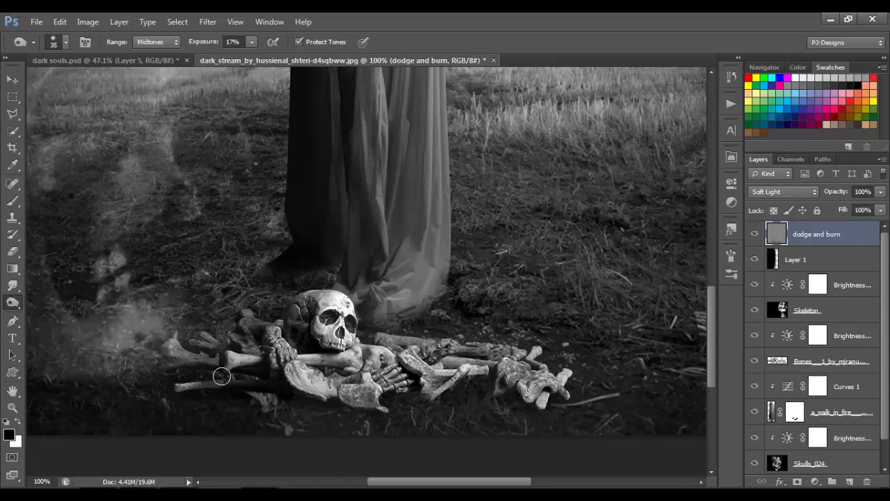
mouse_move(221, 376)
mouse_down()
mouse_move(356, 324)
mouse_move(355, 386)
mouse_move(349, 358)
mouse_move(361, 355)
mouse_move(352, 402)
mouse_move(342, 401)
mouse_move(386, 409)
mouse_move(388, 398)
mouse_move(426, 376)
mouse_move(429, 396)
mouse_move(471, 375)
mouse_move(537, 387)
mouse_up()
Shade the lower bones with the Burn brush enlarged to 100 px, and reduce the brush to 40 px
key(bracketright)
key(bracketright)
key(bracketright)
key(bracketright)
key(bracketright)
key(bracketright)
key(bracketright)
key(bracketright)
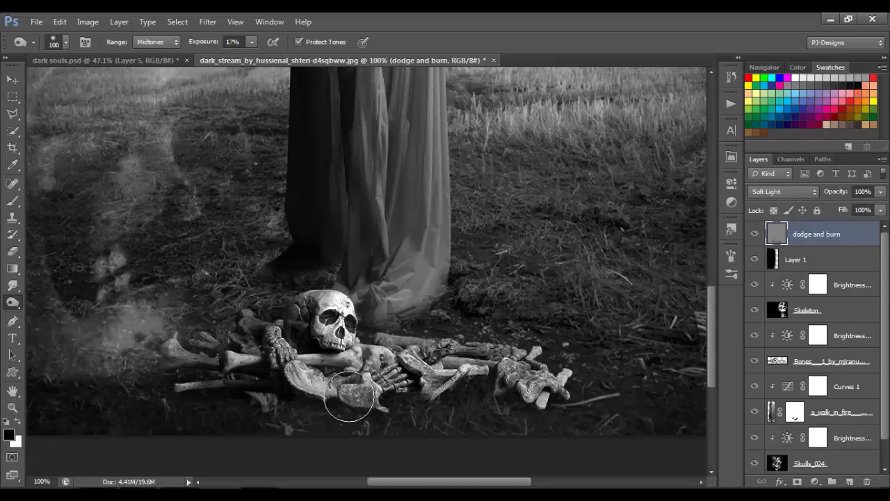
key(bracketleft)
key(bracketleft)
key(bracketleft)
key(bracketleft)
key(bracketleft)
key(bracketleft)
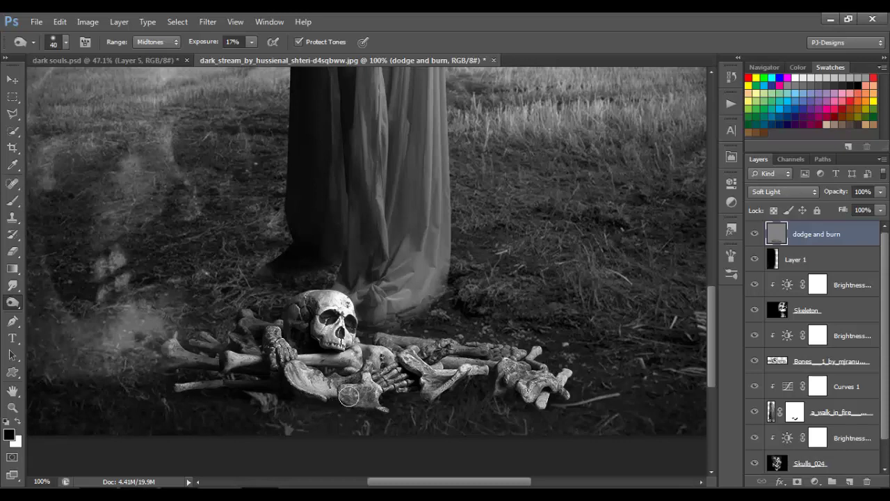
Add a layer mask to the bones layer and choose the 134 px grass brush for painting on it
key(ctrl+0)
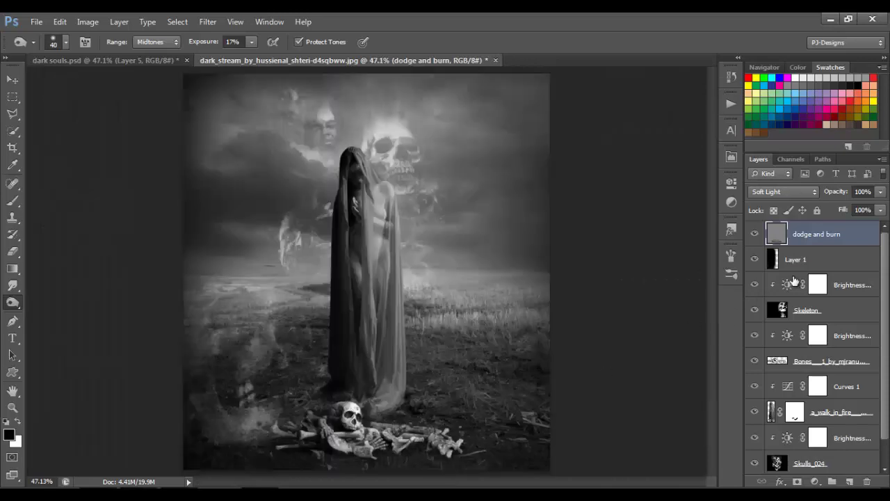
click(798, 368)
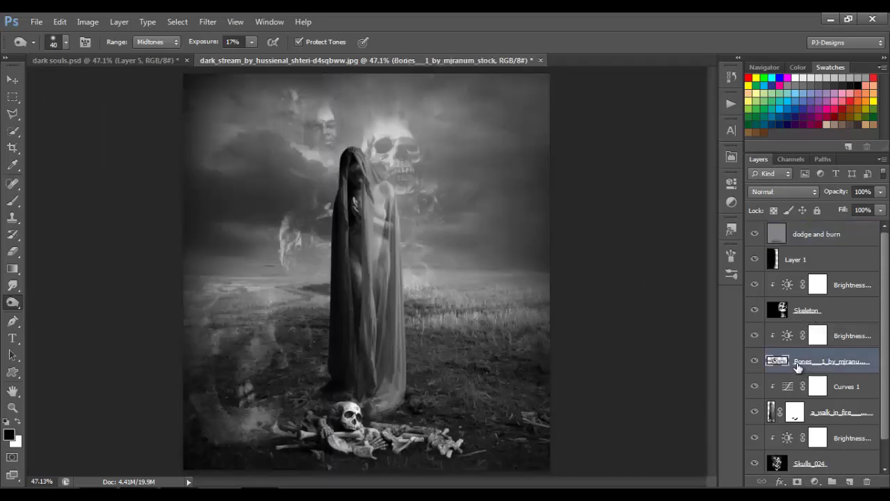
click(797, 482)
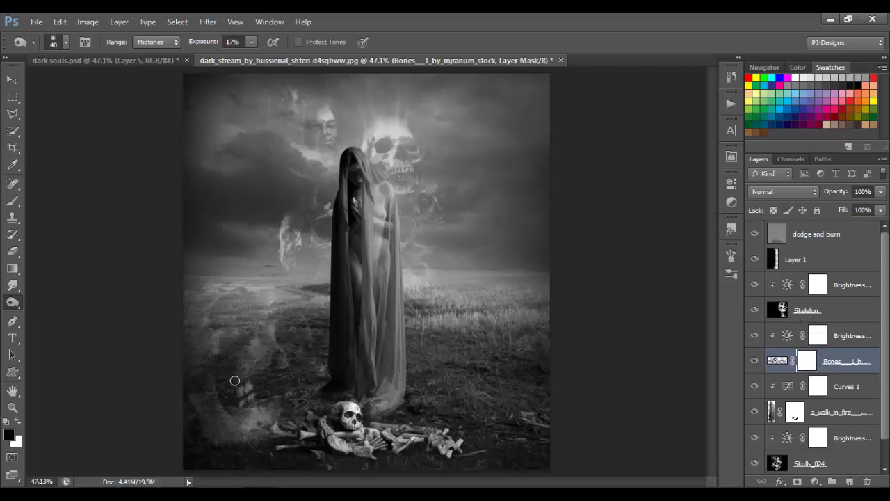
click(13, 200)
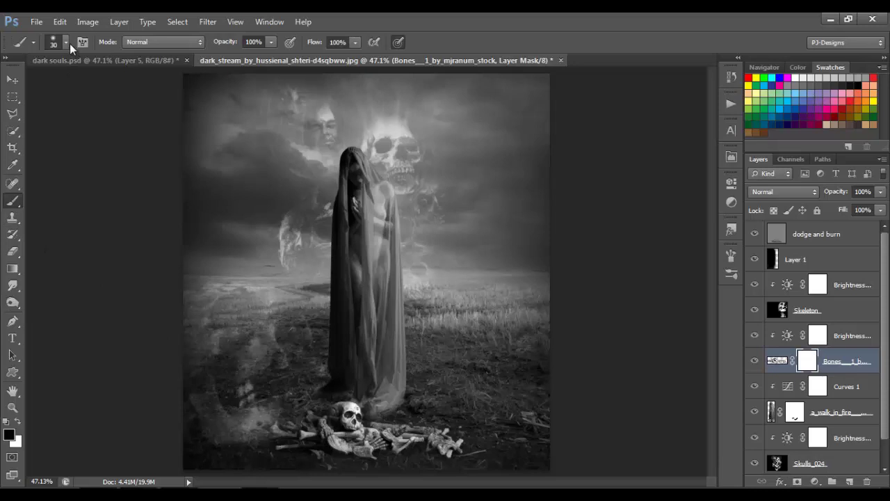
click(66, 42)
drag(151, 167, 151, 176)
click(36, 222)
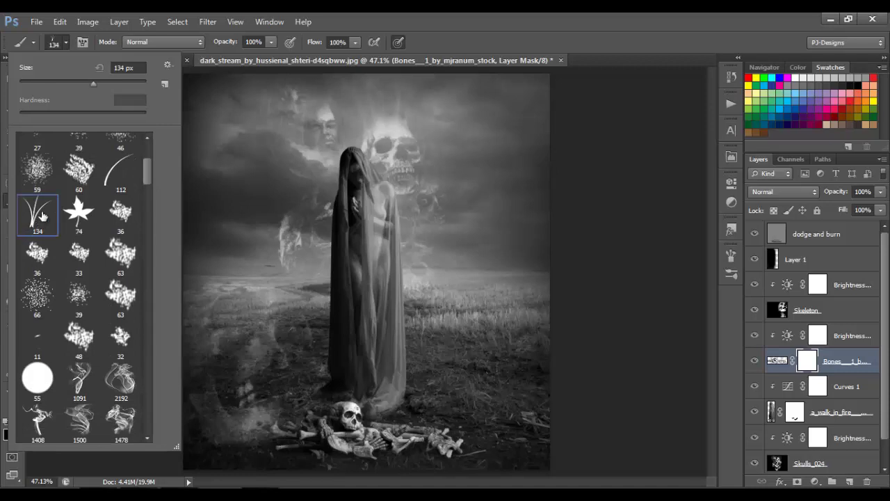
click(65, 43)
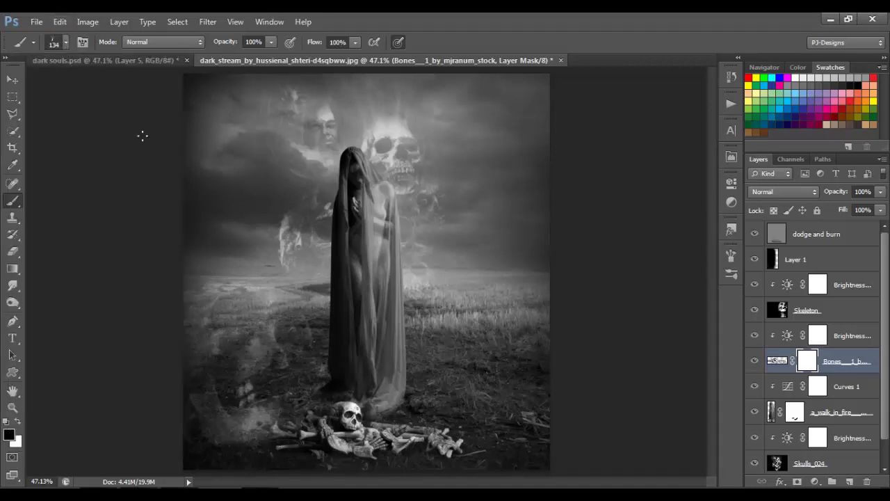
Paint black grass blades on the bones layer mask along the lower edges of the bones, blending them into the ground
key(ctrl+1)
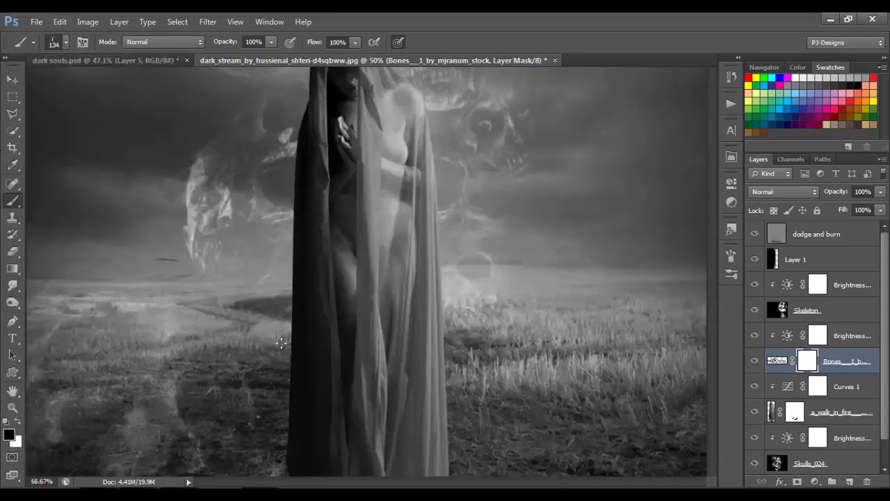
drag(712, 243, 711, 332)
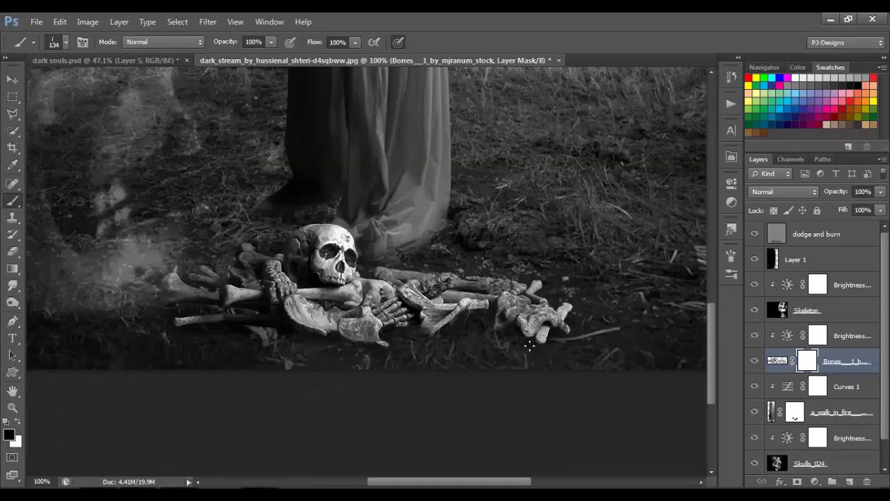
drag(513, 333, 521, 341)
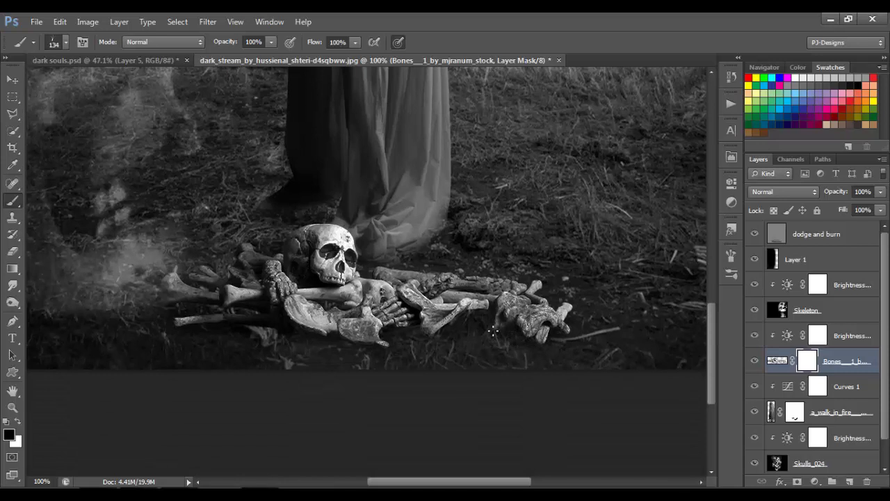
drag(450, 332, 424, 347)
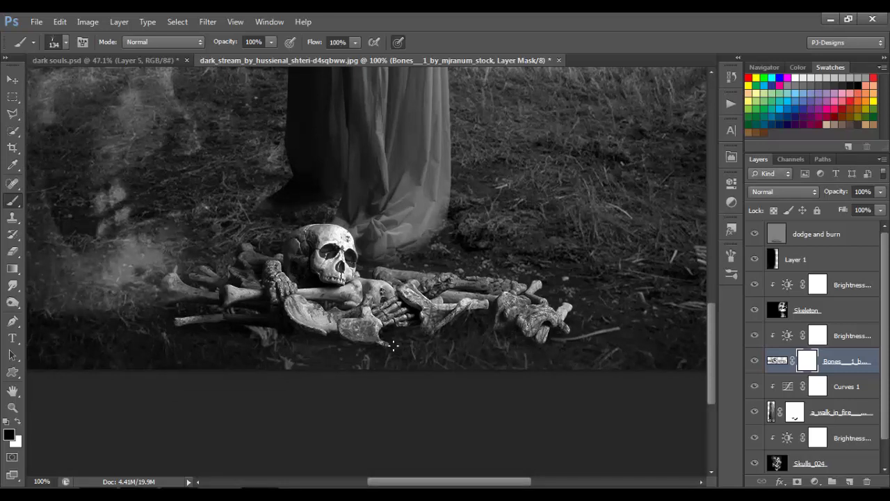
drag(336, 347, 302, 337)
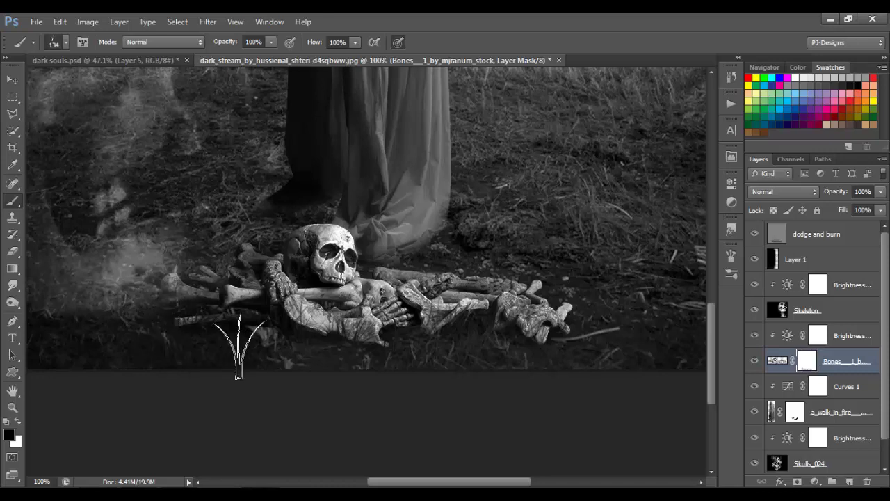
mouse_move(325, 362)
mouse_down()
mouse_move(379, 370)
mouse_move(488, 349)
mouse_move(496, 324)
mouse_move(580, 331)
mouse_up()
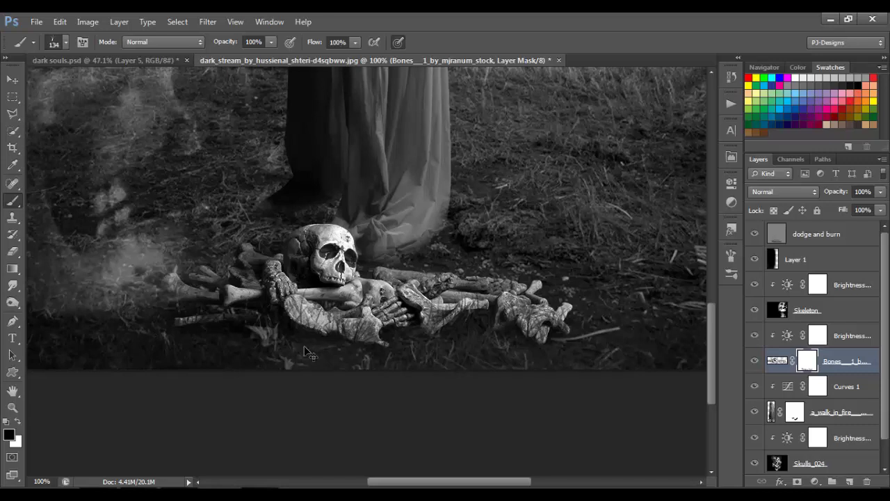
key(ctrl+plus)
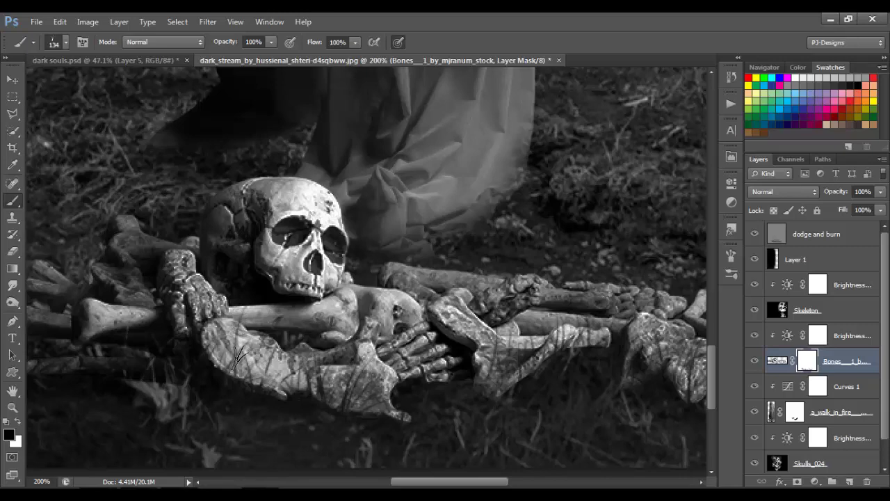
key(ctrl+0)
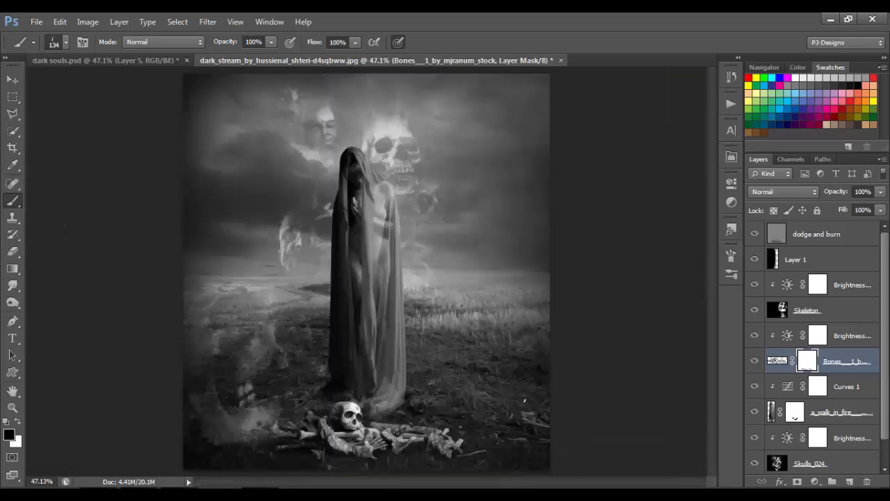
Lighten the selected cloaked figure on the dodge and burn layer with a 250 px Dodge brush, Midtones, 20% exposure, and clear the selection
click(797, 238)
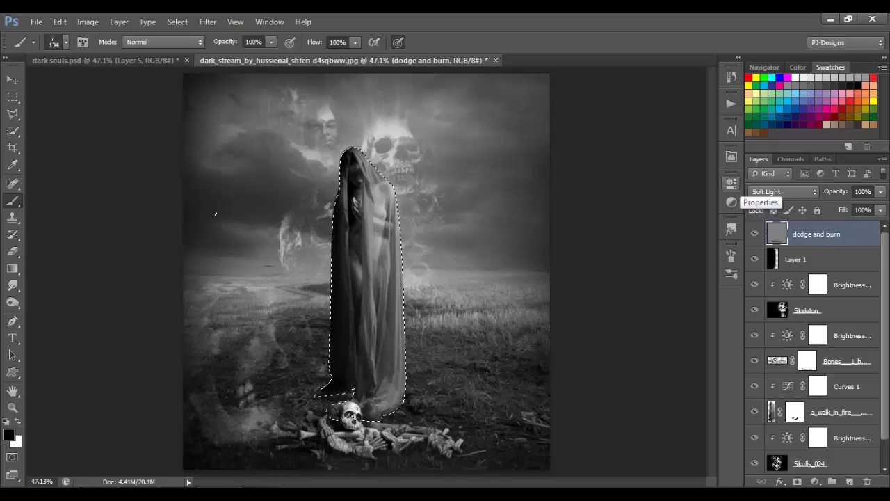
drag(12, 303, 66, 300)
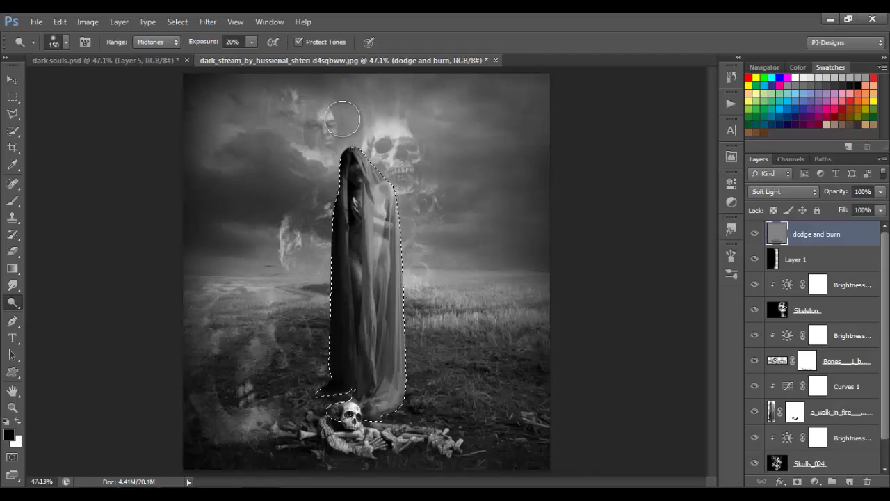
key(bracketright)
key(bracketright)
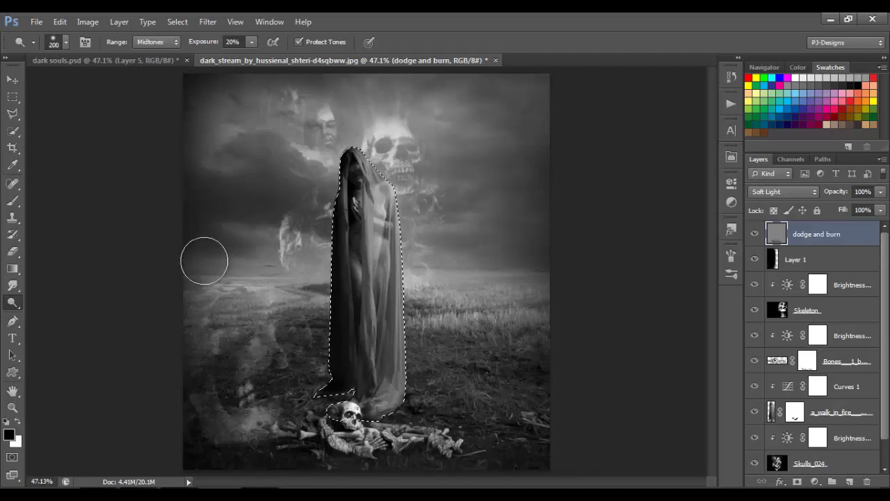
key(bracketright)
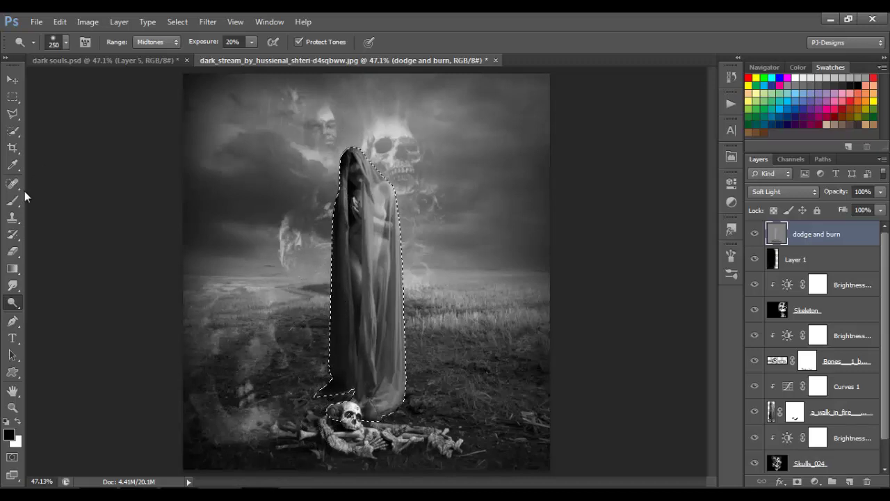
click(12, 81)
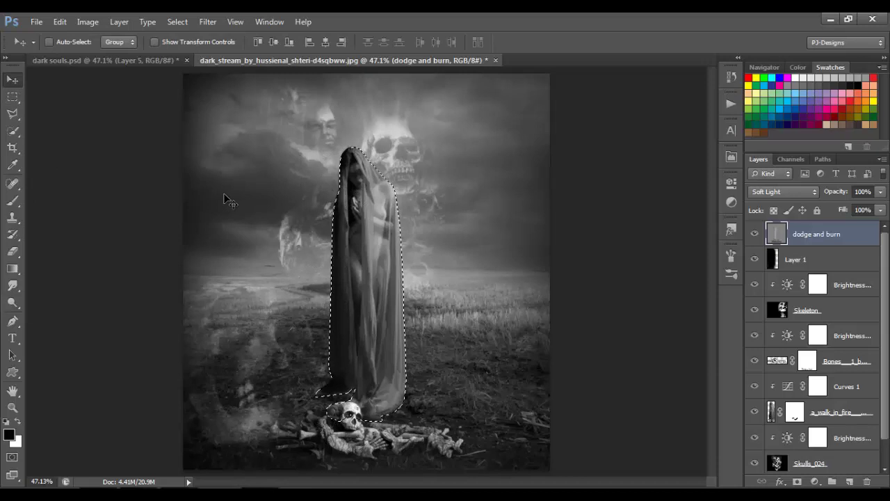
key(ctrl+d)
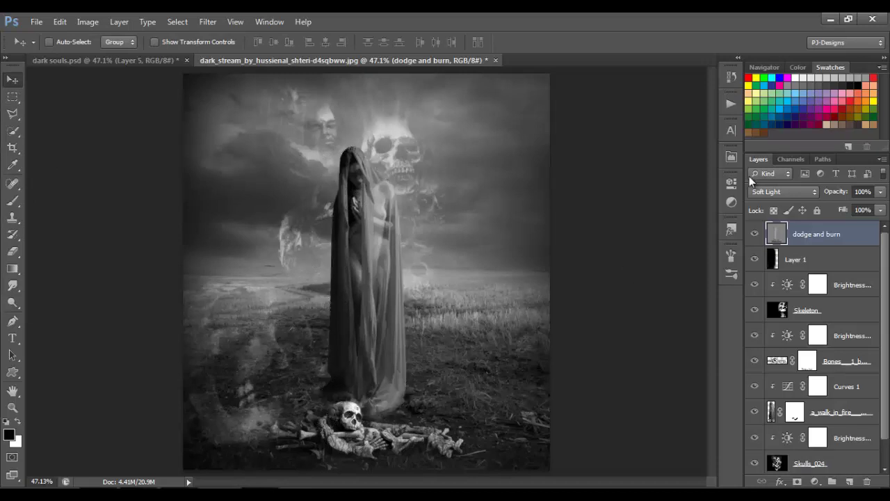
Add a Gradient Map adjustment layer above the dodge and burn layer using the Violet, Green, Orange preset
click(816, 481)
click(814, 459)
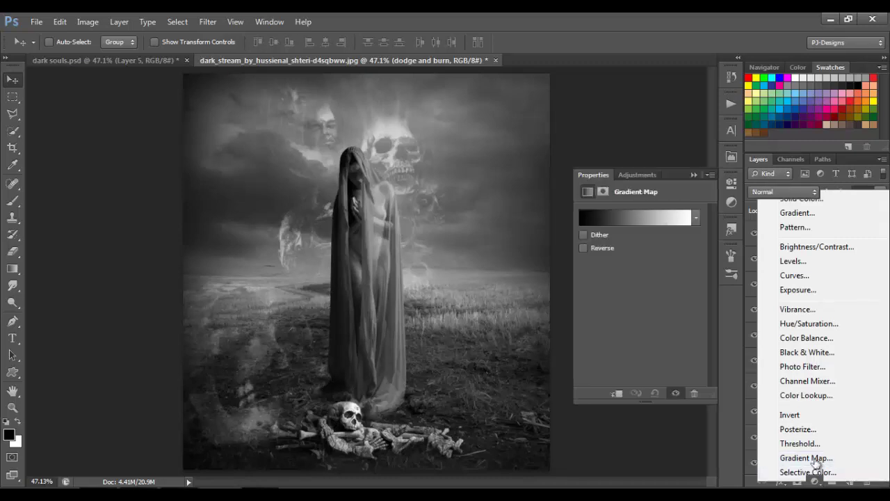
click(642, 222)
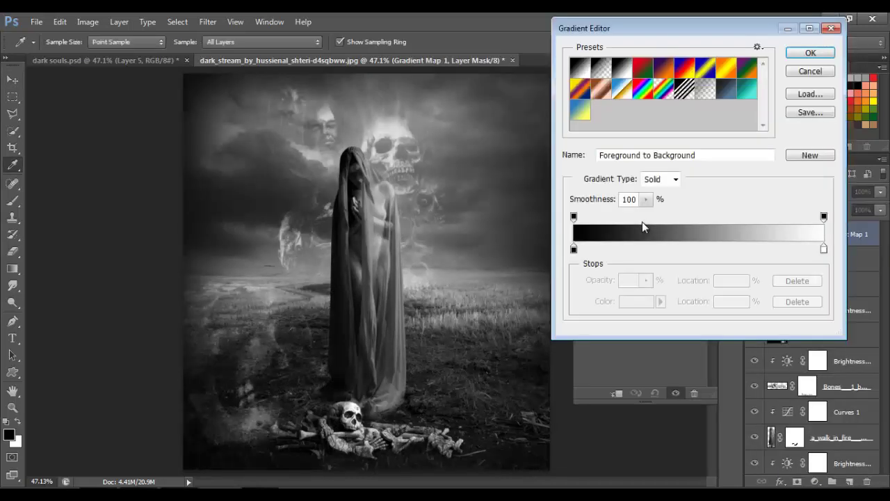
click(748, 70)
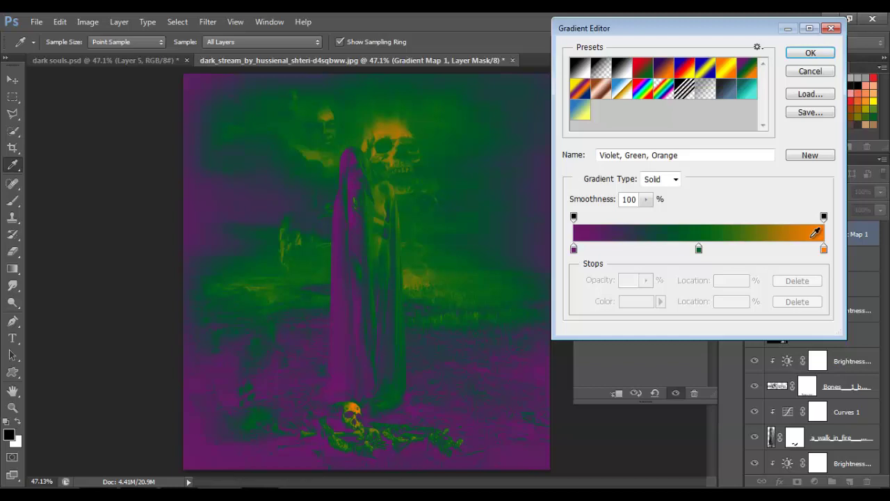
Confirm the gradient's stop colours as purple 6f156c, green 00601b and orange fd7c00, and apply the gradient
click(574, 249)
double_click(575, 249)
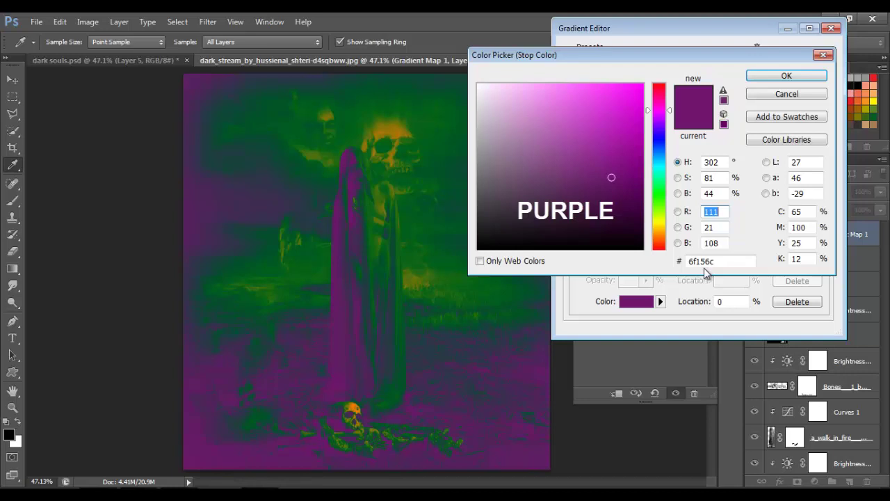
click(790, 77)
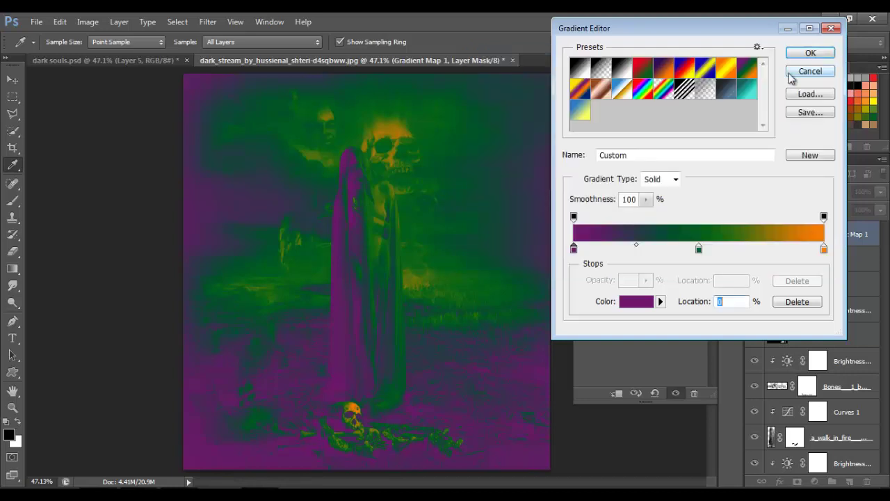
click(699, 249)
click(638, 305)
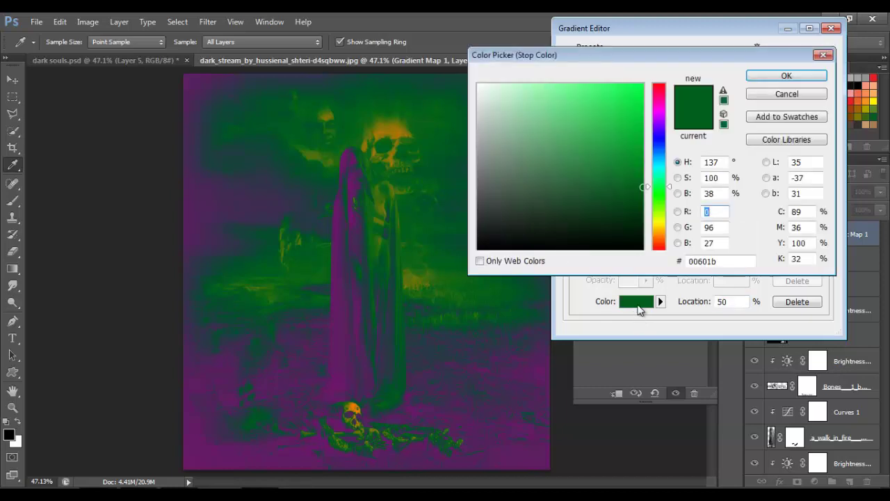
click(779, 76)
click(824, 249)
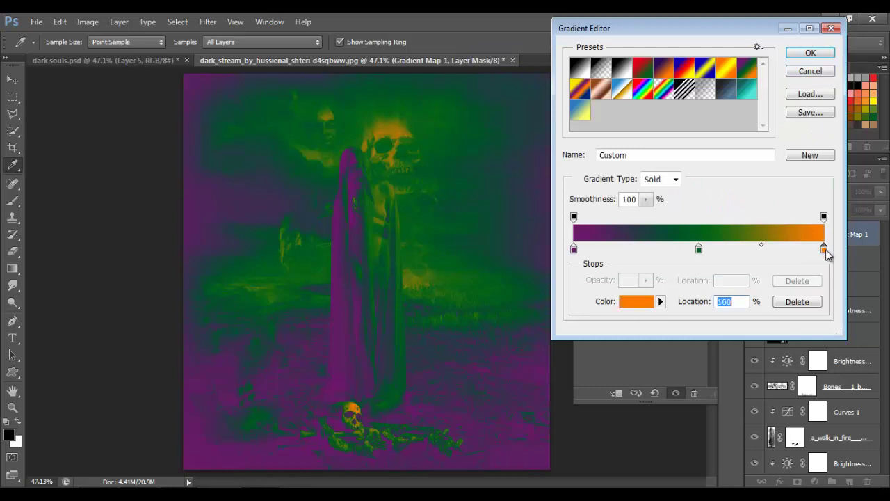
click(629, 305)
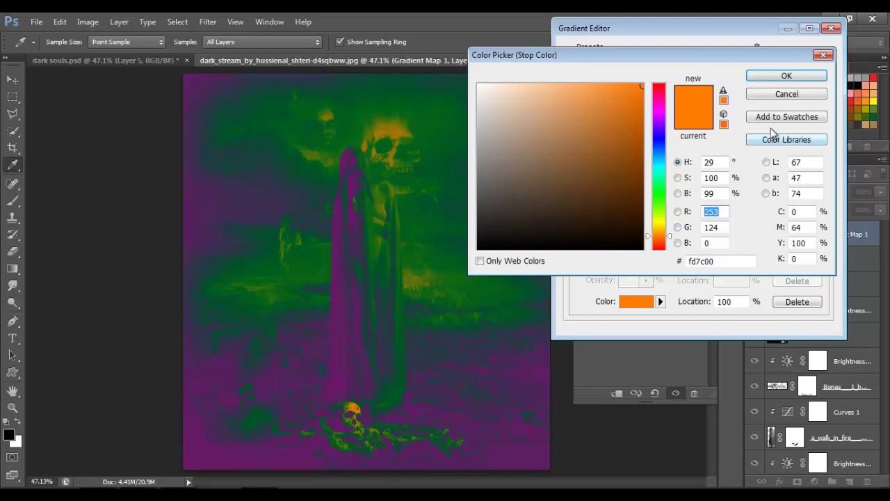
click(807, 71)
click(807, 53)
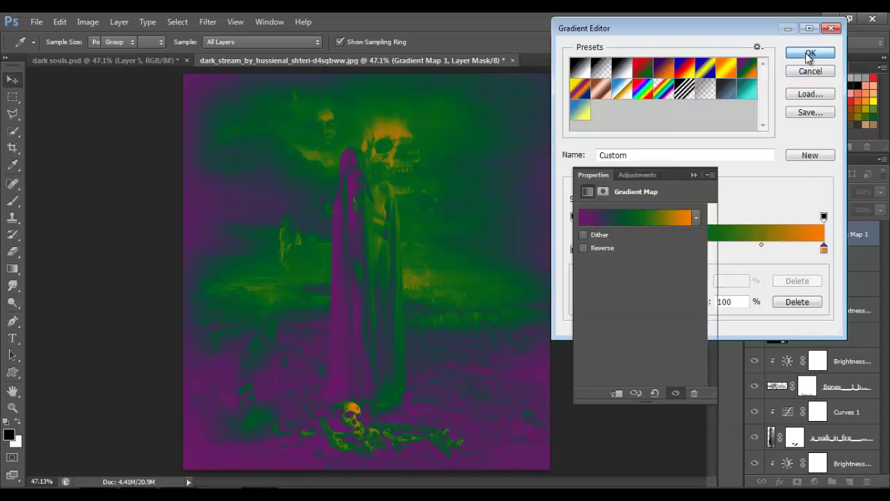
click(695, 175)
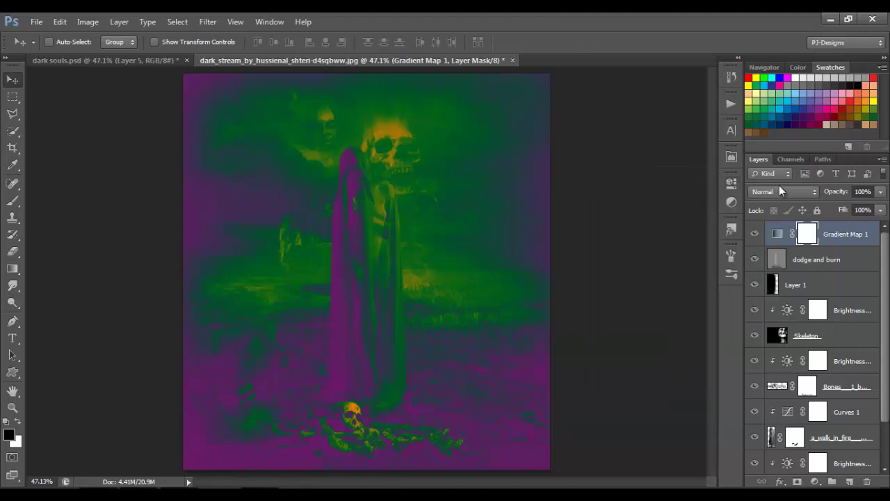
Set the Gradient Map layer's blend mode to Soft Light and its opacity to 50%
click(780, 191)
click(780, 186)
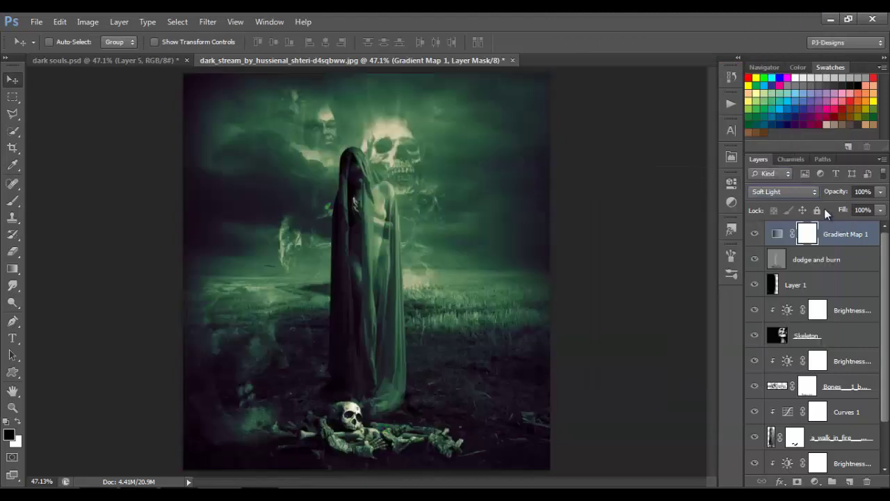
click(881, 191)
drag(881, 207, 851, 206)
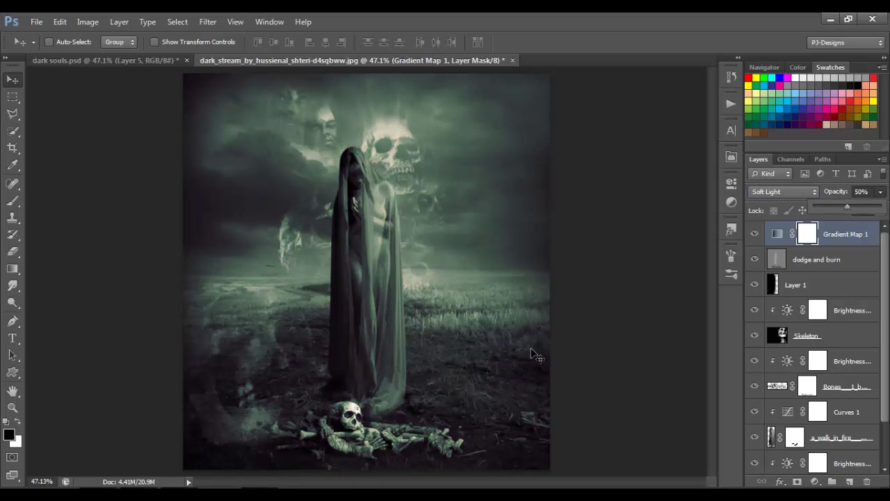
click(609, 341)
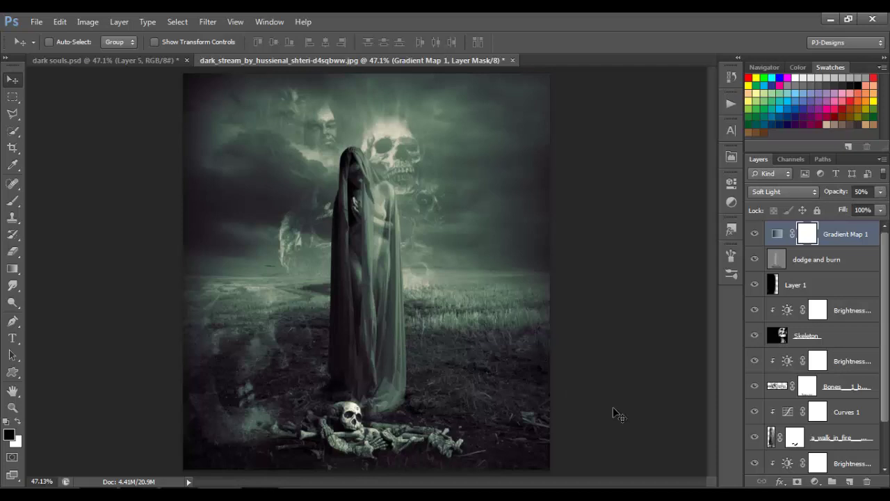
Add a Levels adjustment layer above the Gradient Map, set the white input level to 240, and compare the image with and without it
click(815, 481)
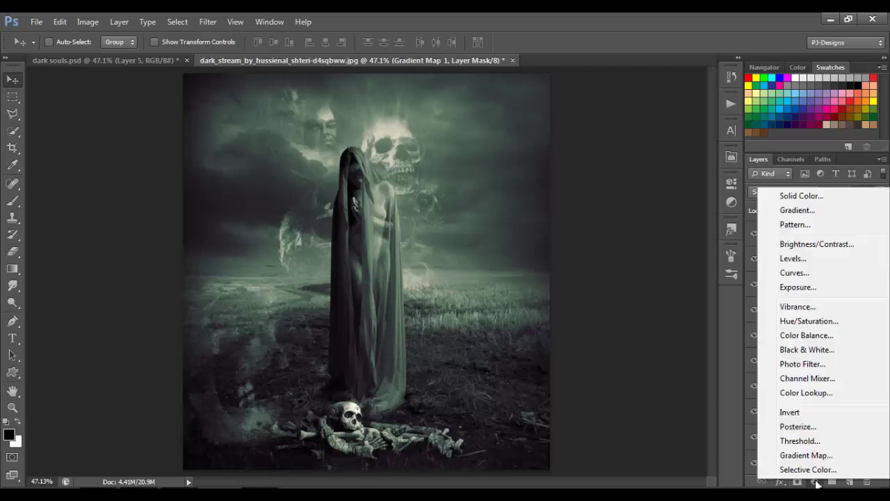
click(798, 258)
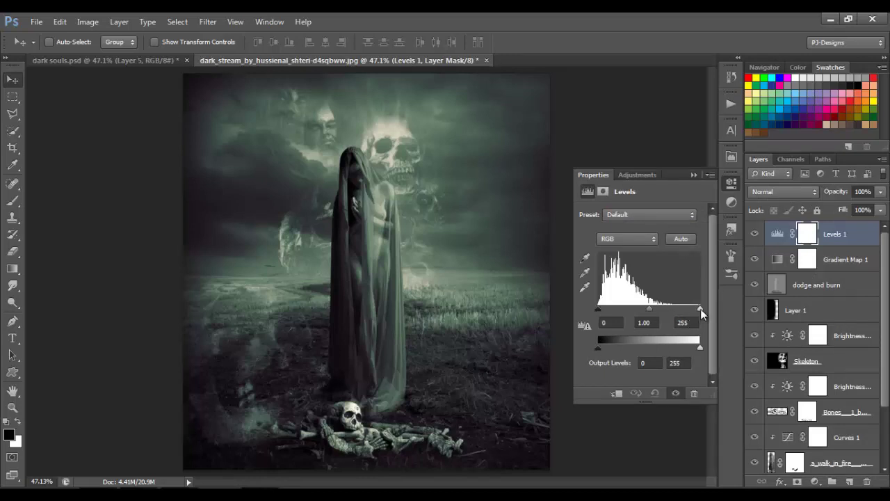
drag(701, 311, 696, 312)
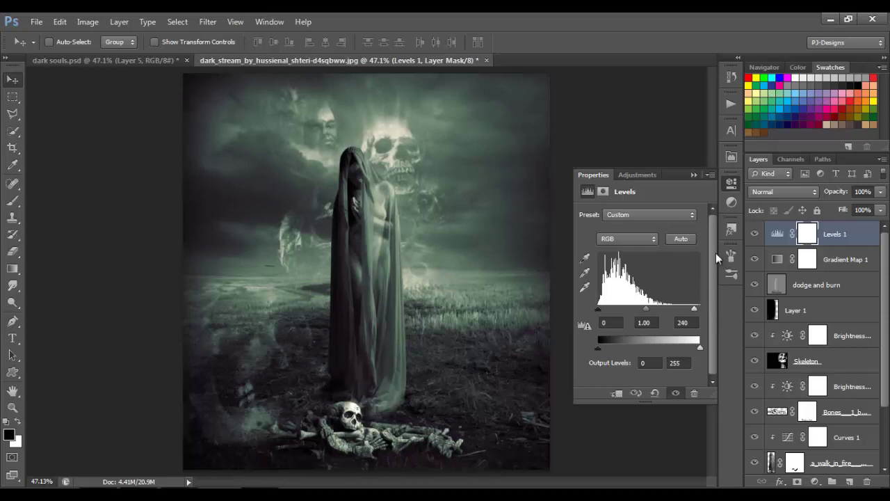
click(756, 237)
click(757, 238)
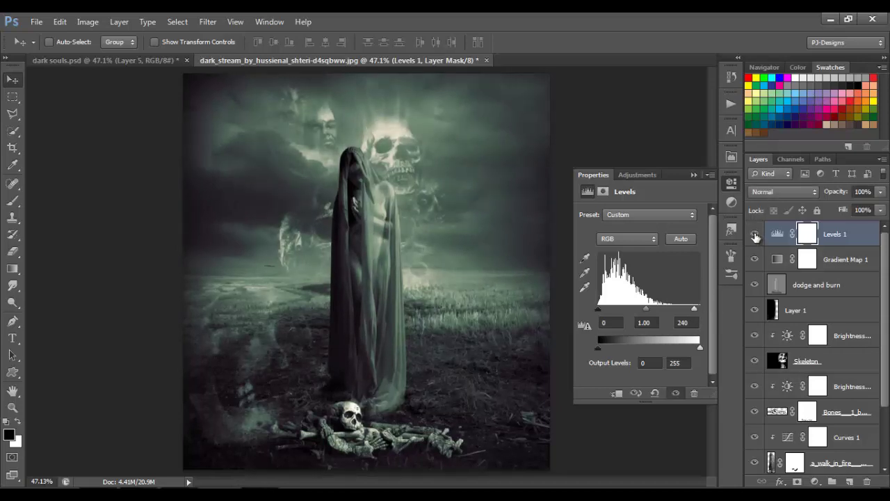
click(694, 175)
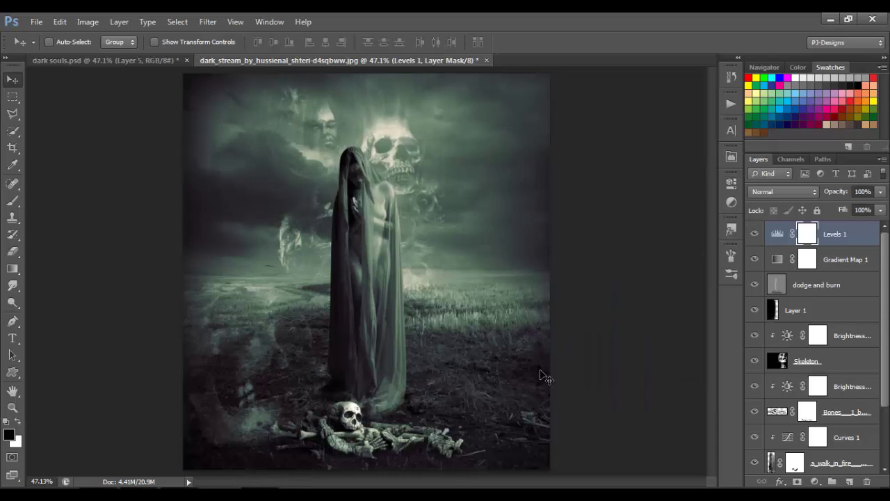
Add a Color Balance adjustment layer above Levels with the midtones' Cyan–Red value set to 34
click(816, 482)
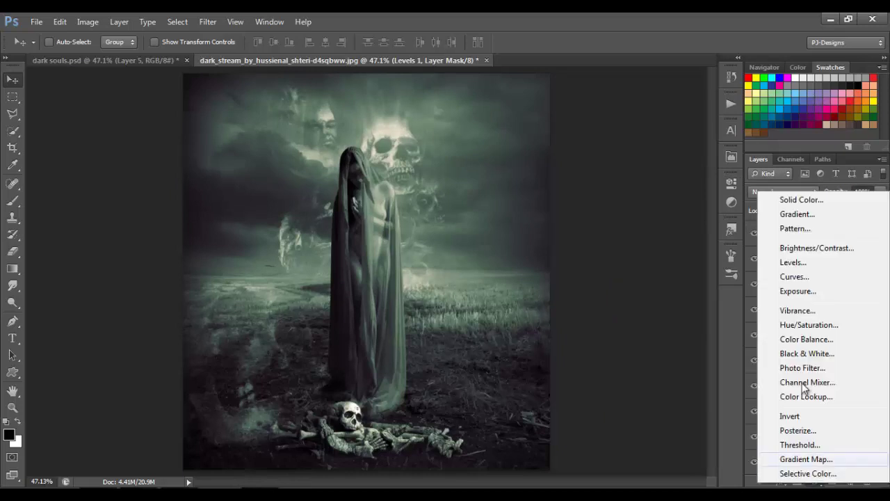
click(806, 339)
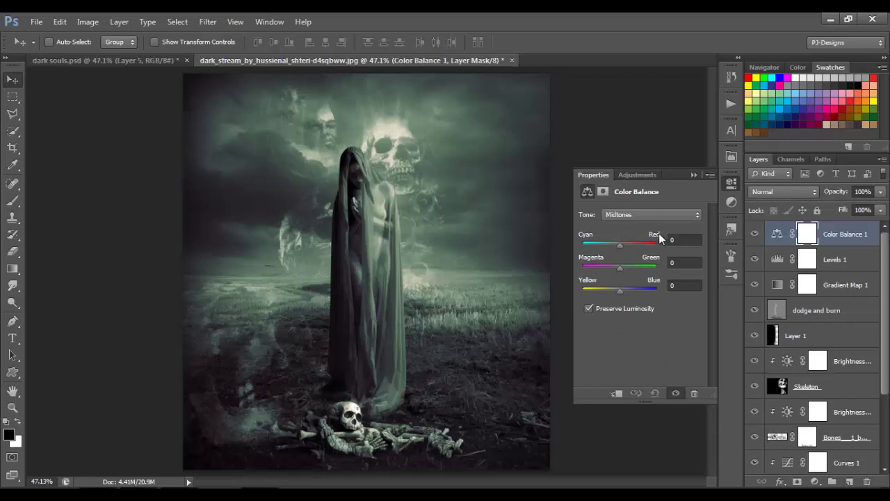
click(675, 239)
text(34)
click(693, 176)
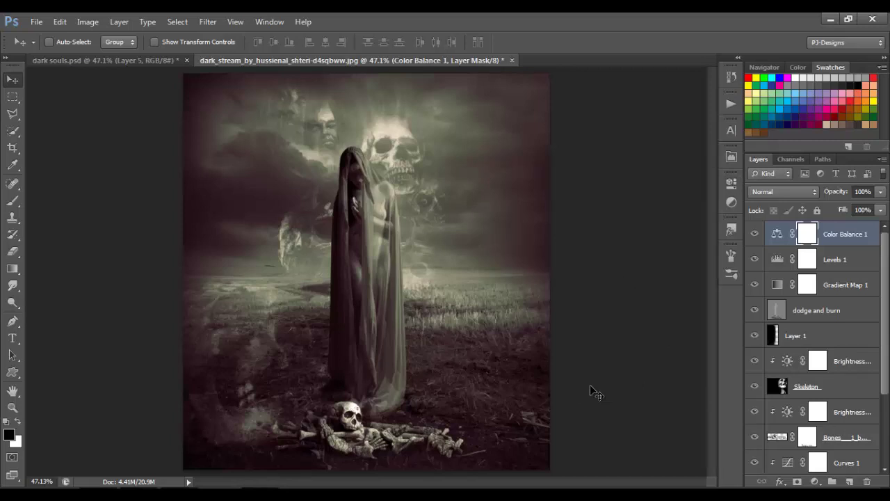
Stamp all visible layers into a new top layer and sharpen it with Unsharp Mask at 150% amount, 1.0 pixel radius and threshold 10
key(ctrl+alt+shift+e)
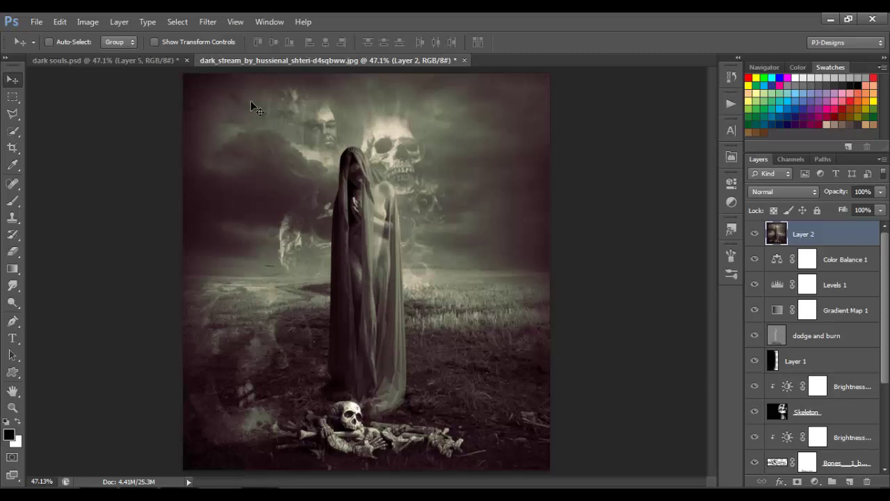
click(210, 23)
mouse_move(255, 216)
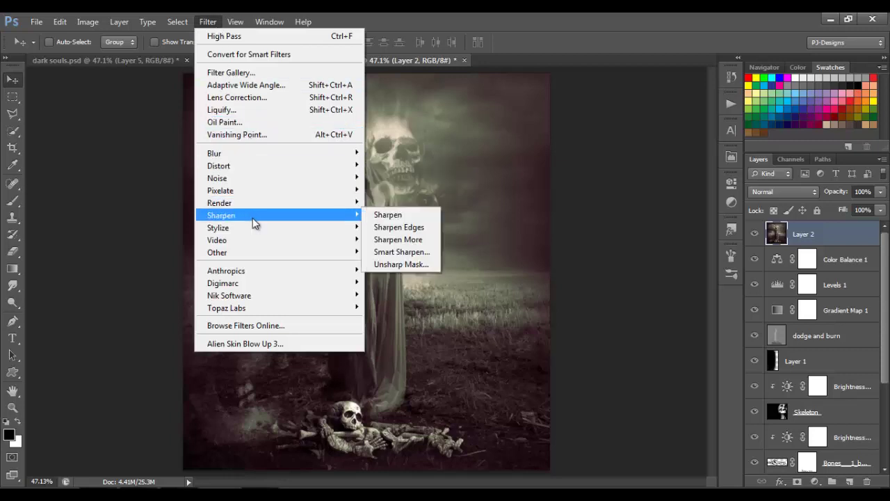
click(398, 265)
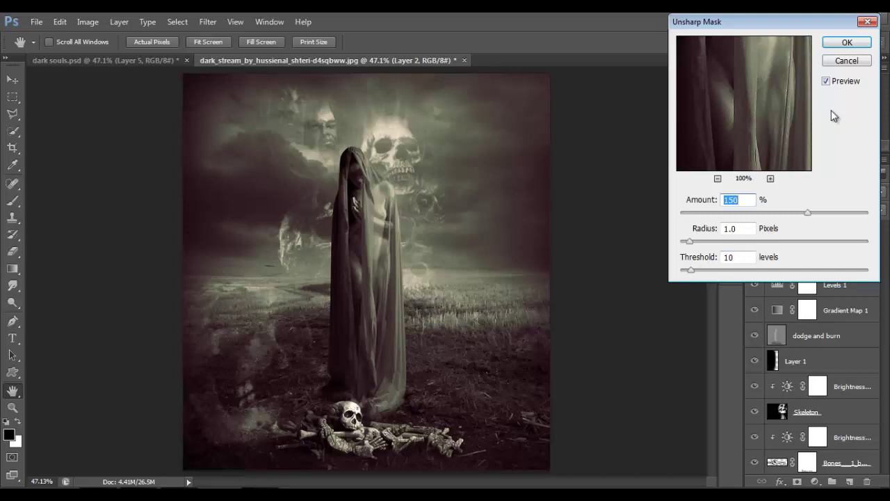
click(848, 43)
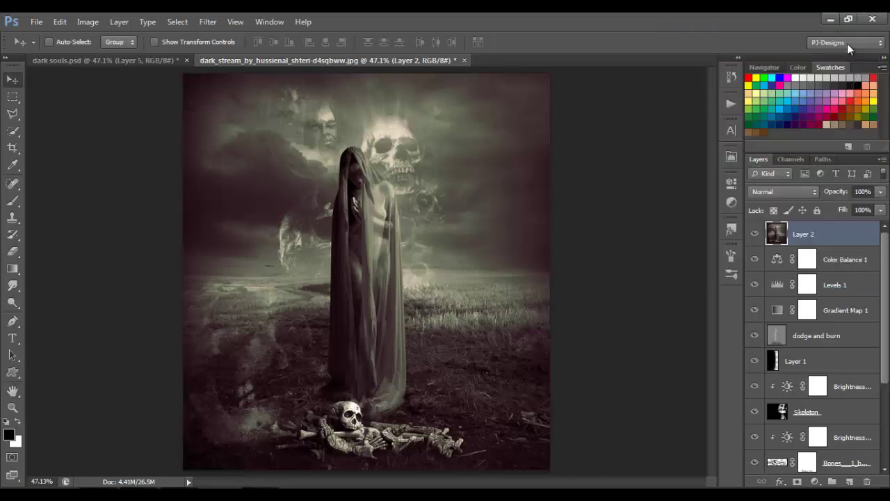
Reduce the sharpened layer's opacity to 50%
click(881, 193)
click(853, 208)
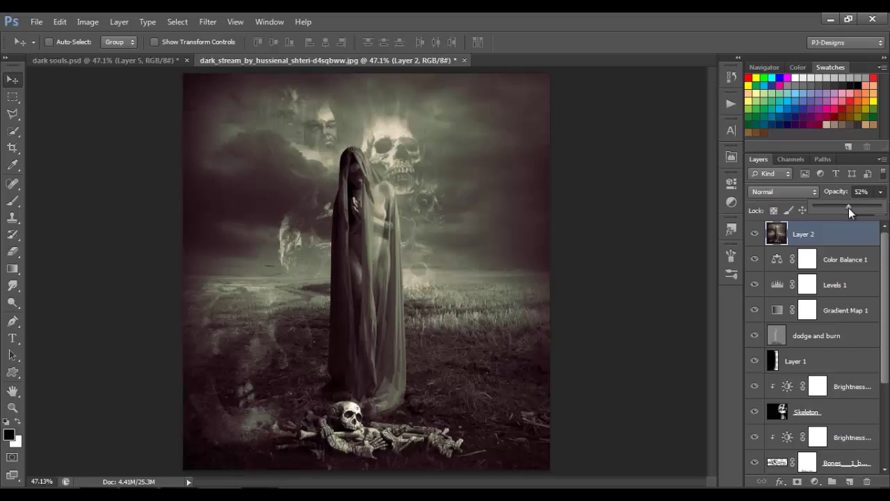
click(669, 302)
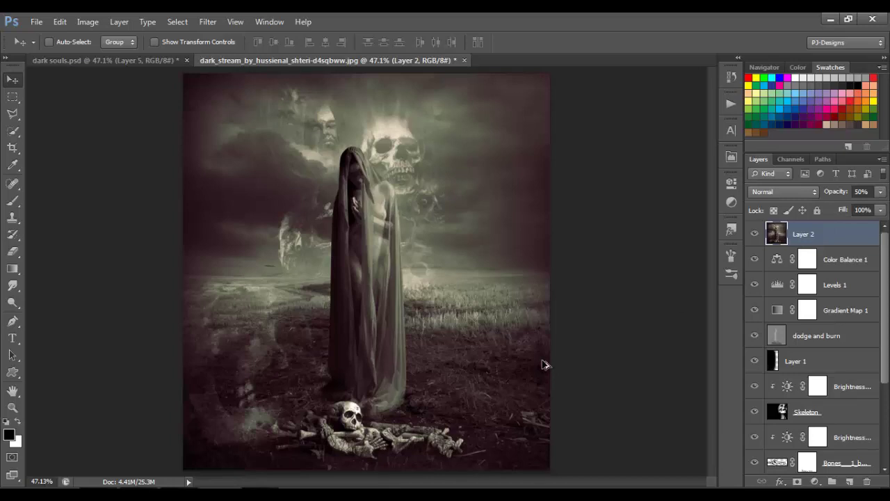
Stamp the visible layers into another new layer and darken its edges using Lens Correction with a vignette amount of -50
key(ctrl+shift+alt+e)
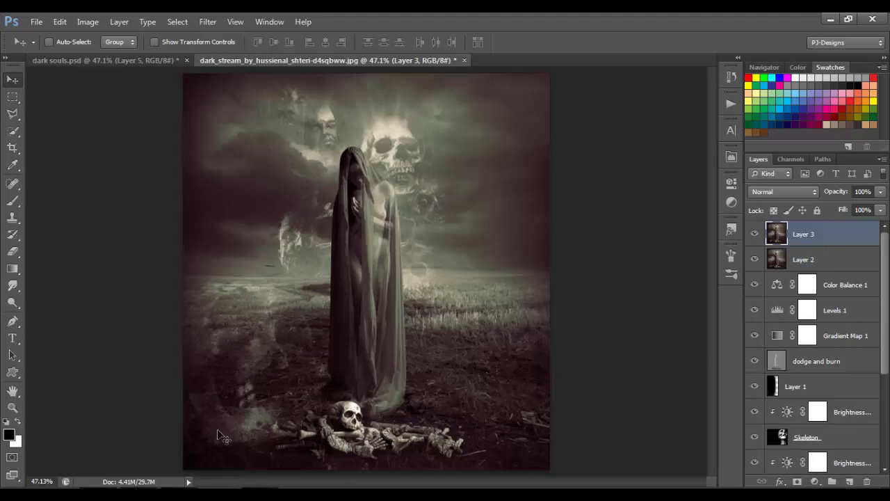
click(208, 21)
click(237, 98)
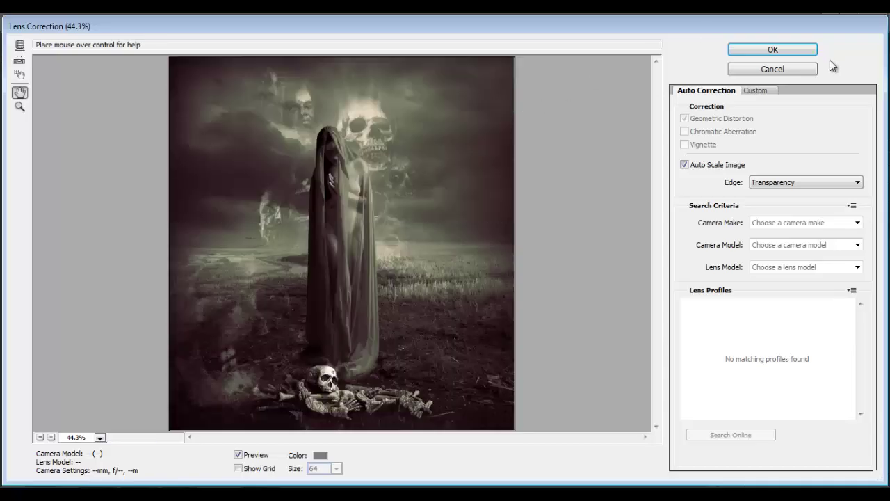
click(756, 90)
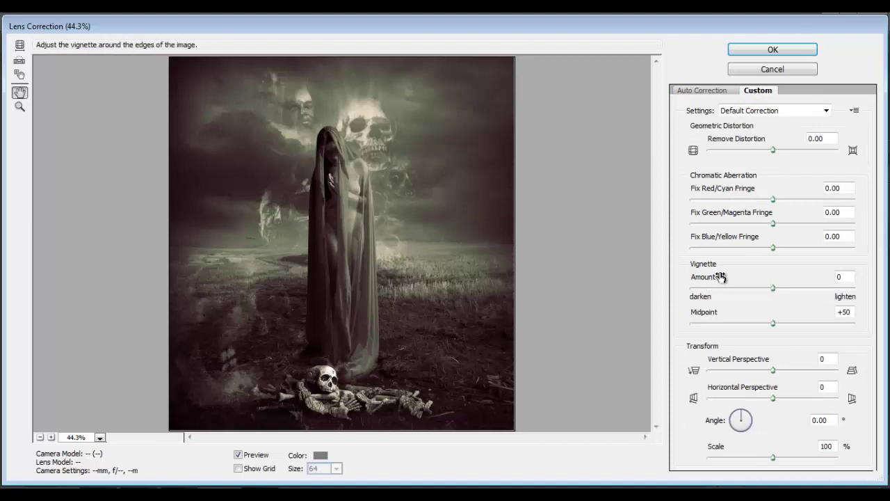
click(810, 281)
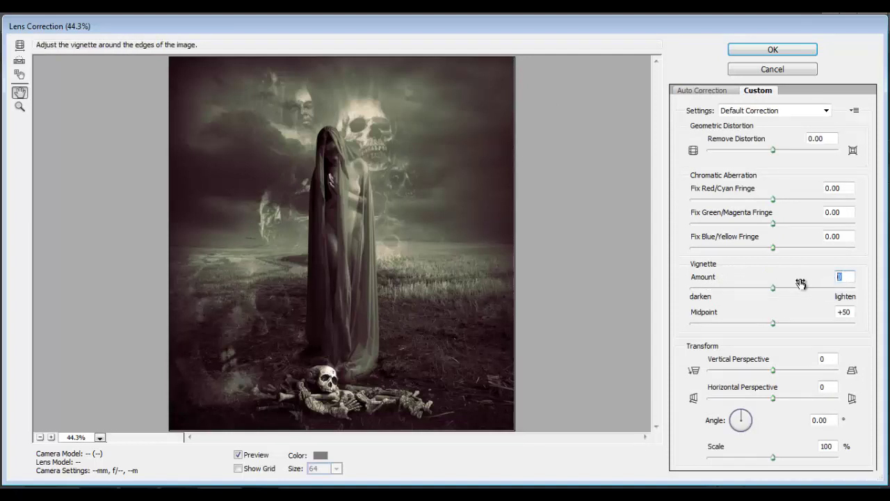
drag(774, 289, 733, 293)
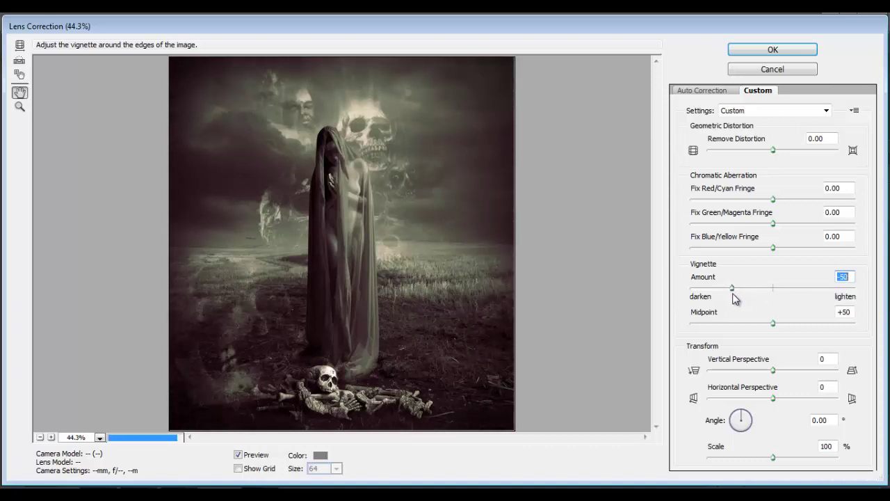
click(779, 55)
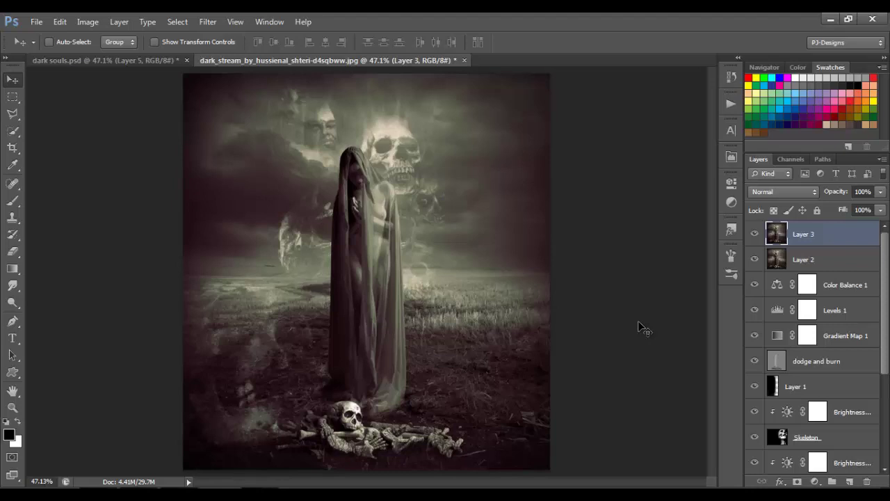
Apply the Color Efex Pro 4 Bleach Bypass filter with saturation -50%, contrast 41% and local contrast 72%, after viewing its presets
click(203, 24)
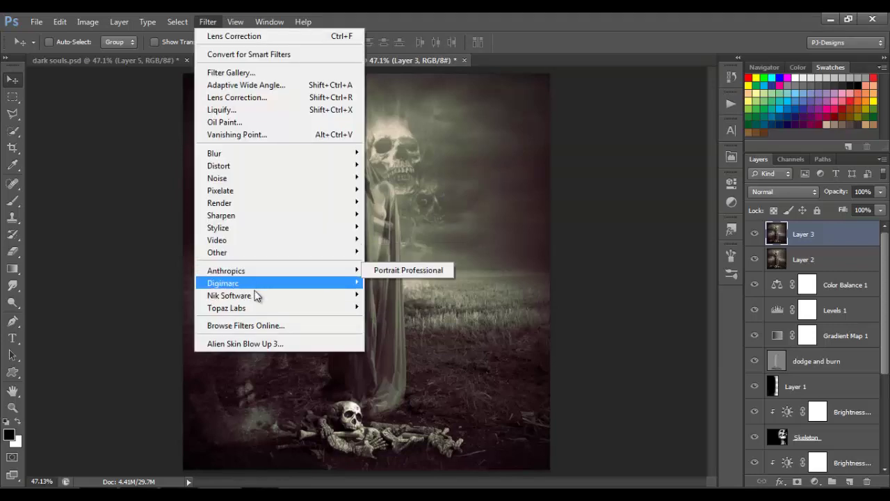
mouse_move(256, 297)
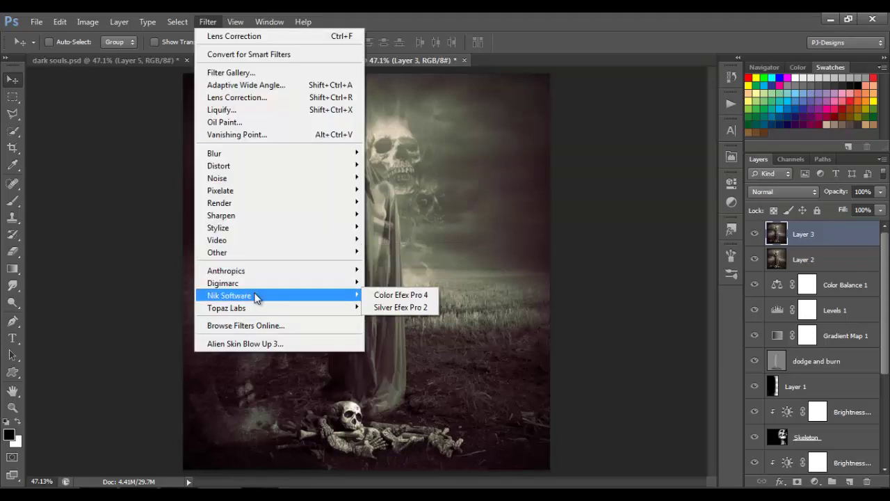
click(383, 296)
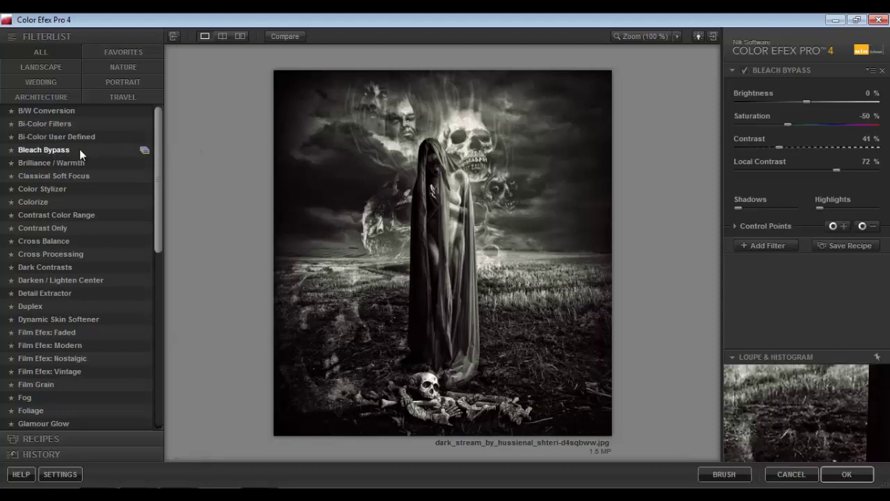
click(145, 149)
drag(156, 147, 156, 349)
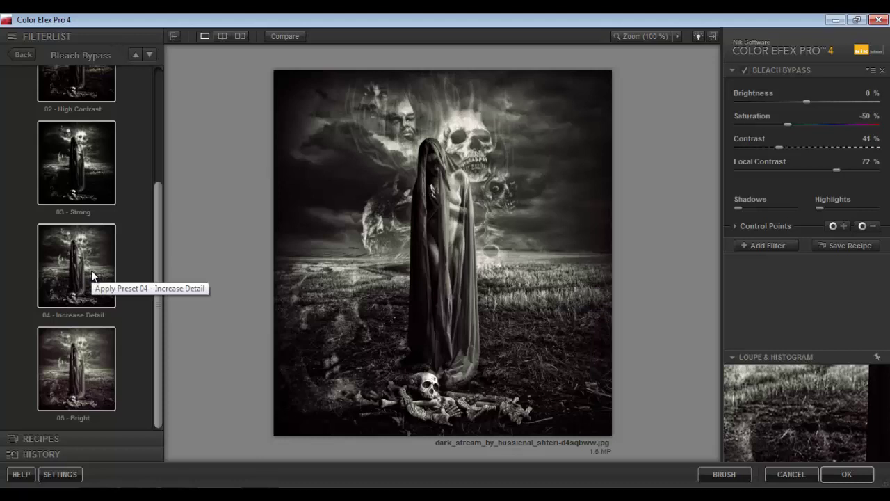
click(846, 473)
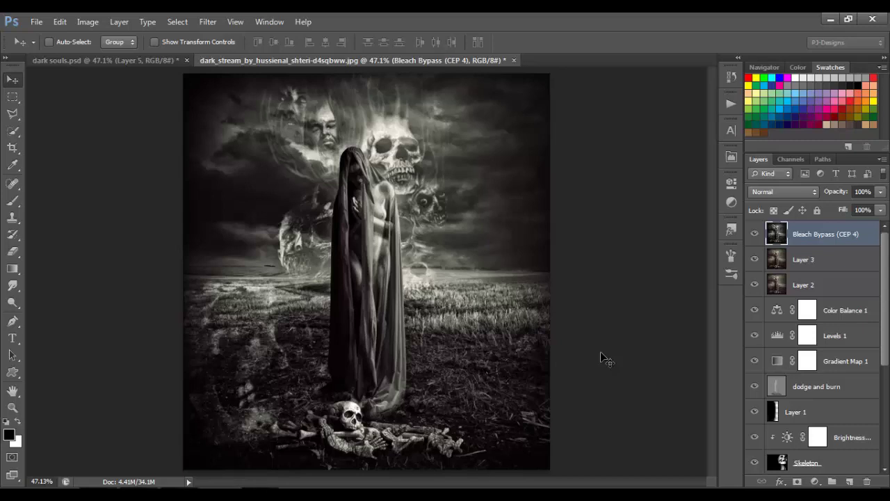
Set the Bleach Bypass layer's opacity to 50% and hide the layer
click(880, 191)
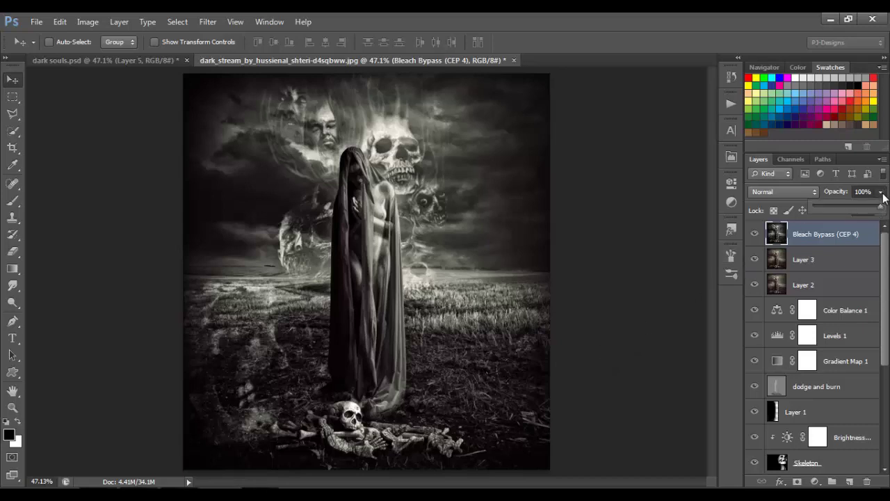
click(849, 205)
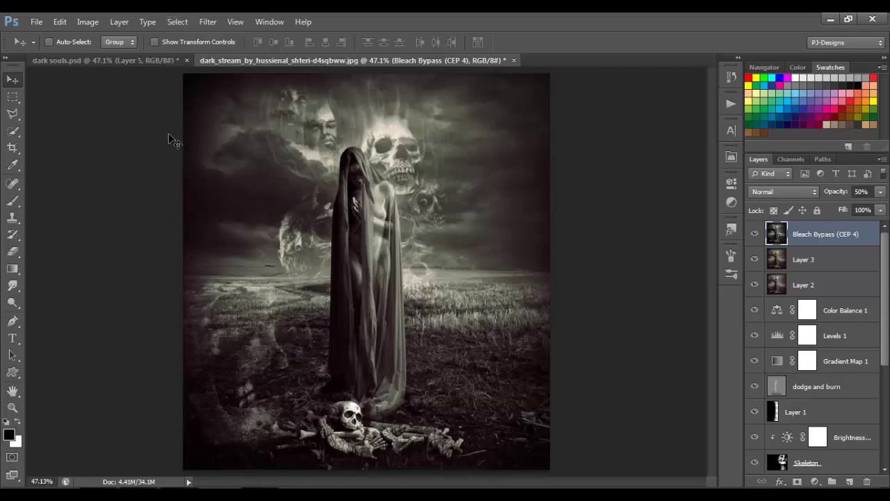
click(755, 234)
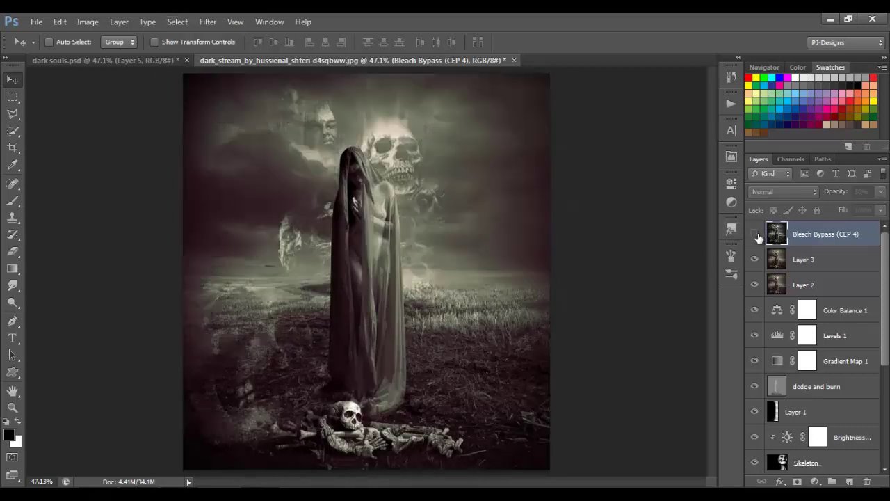
Duplicate Layer 3 and apply a High Pass filter with an increased radius to the copy
click(805, 260)
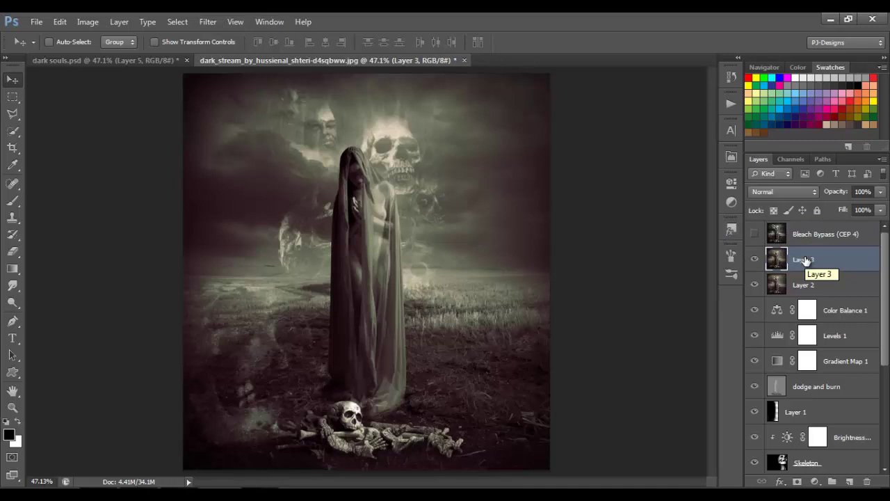
key(ctrl+j)
click(208, 21)
mouse_move(255, 252)
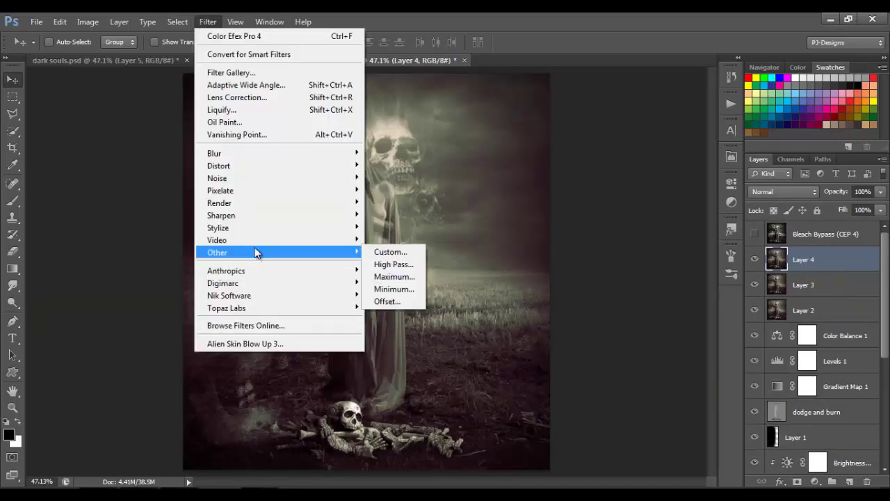
click(386, 264)
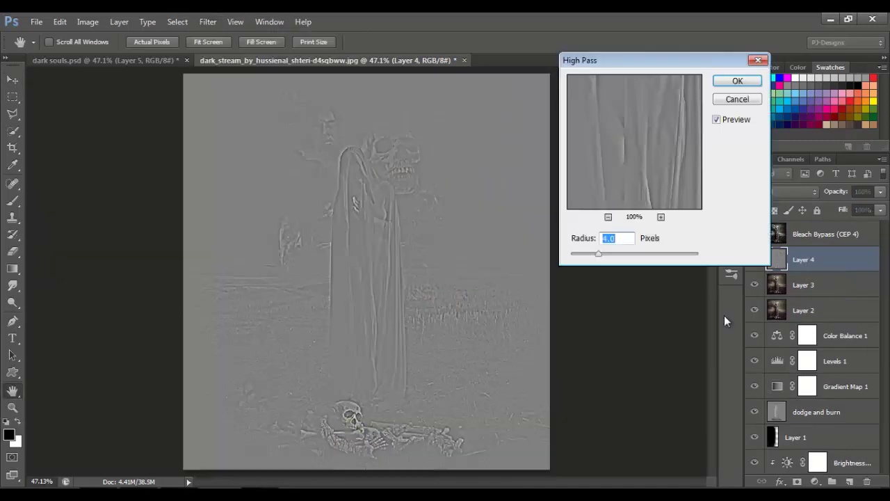
drag(602, 258, 621, 257)
click(727, 83)
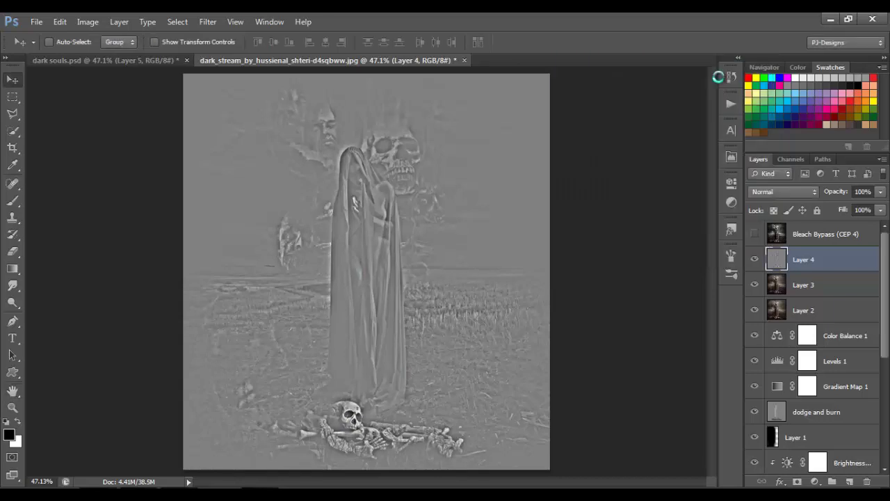
Set the High Pass layer's blend mode to Soft Light and compare the image with the layer hidden and shown
click(796, 190)
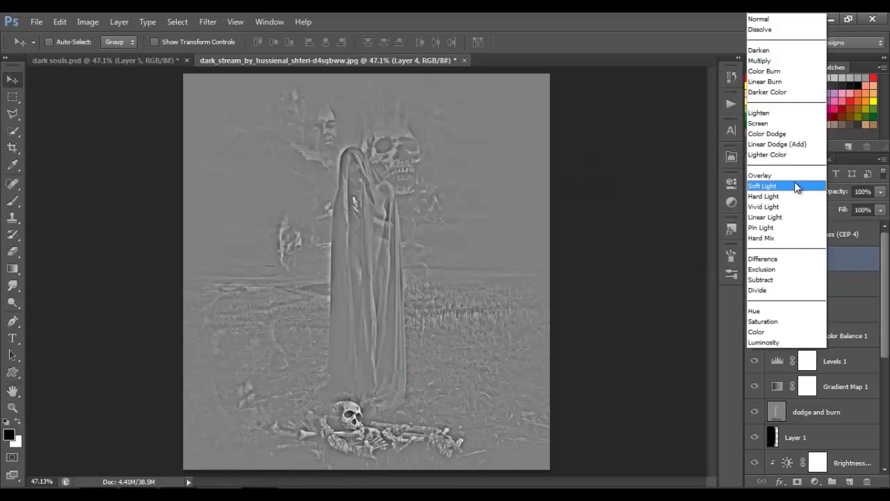
click(795, 186)
click(755, 260)
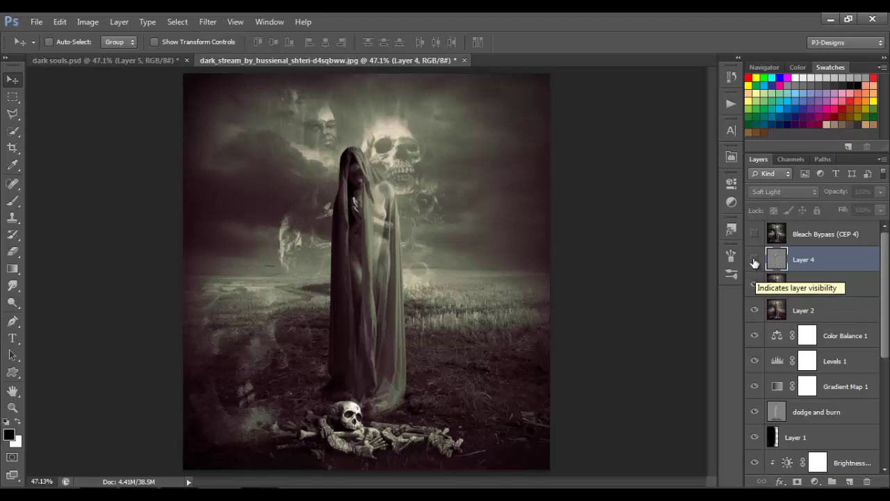
click(754, 260)
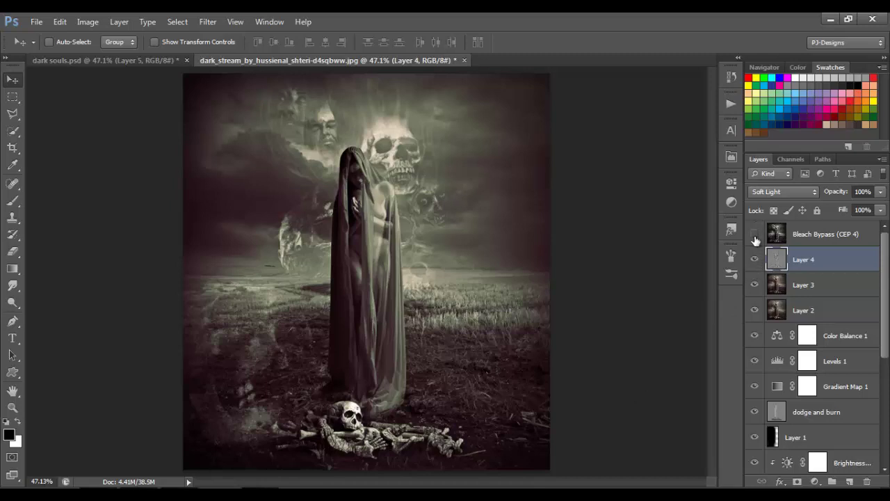
Hide the High Pass layer and show the Bleach Bypass layer instead
click(755, 260)
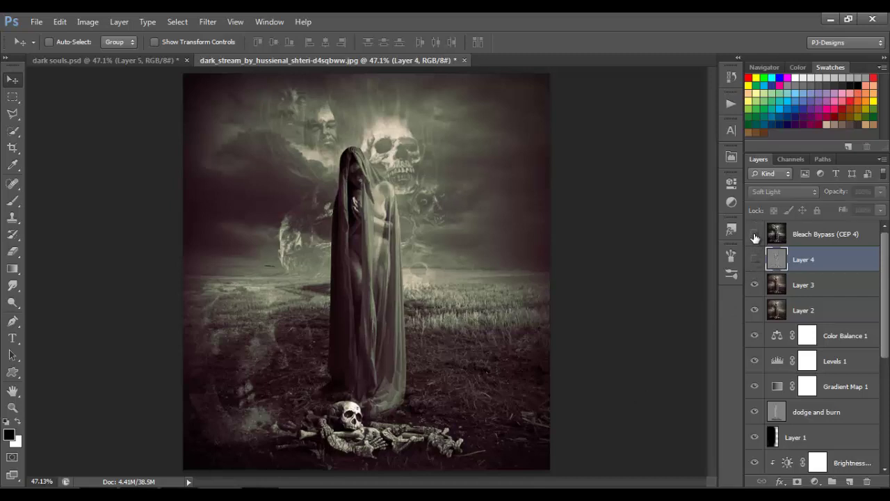
click(785, 235)
click(756, 235)
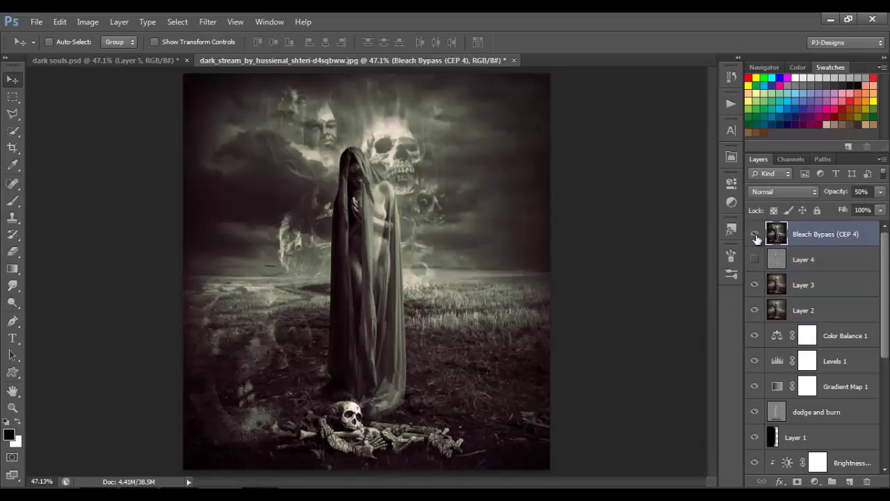